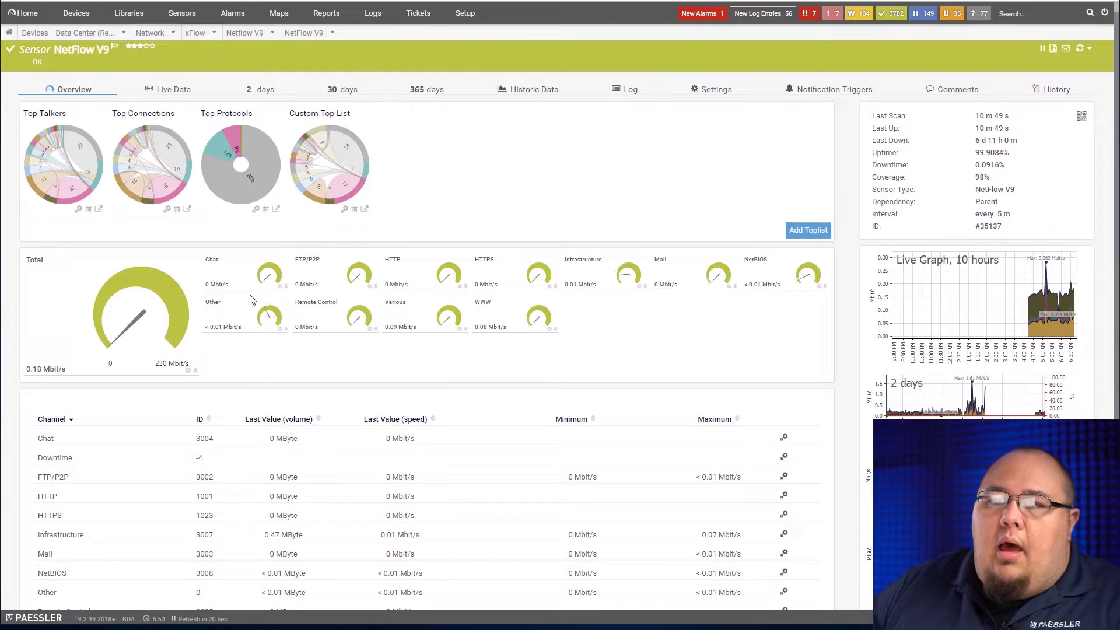
Step: Review the traffic channel gauges of the NetFlow V9 sensor and open its settings
mouse_move(301, 279)
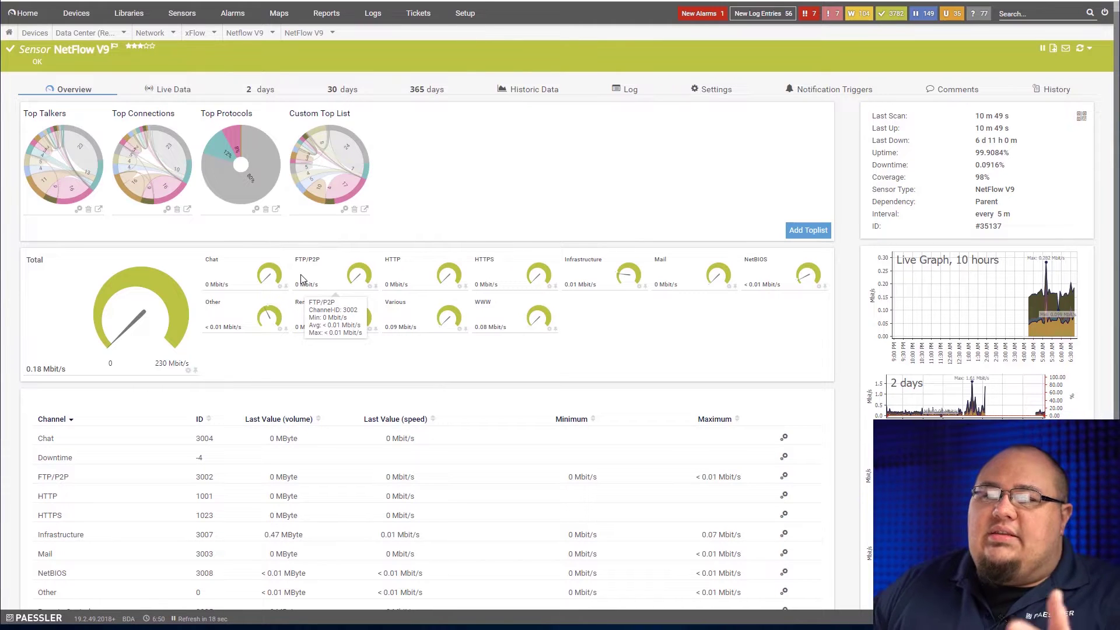
mouse_move(406, 281)
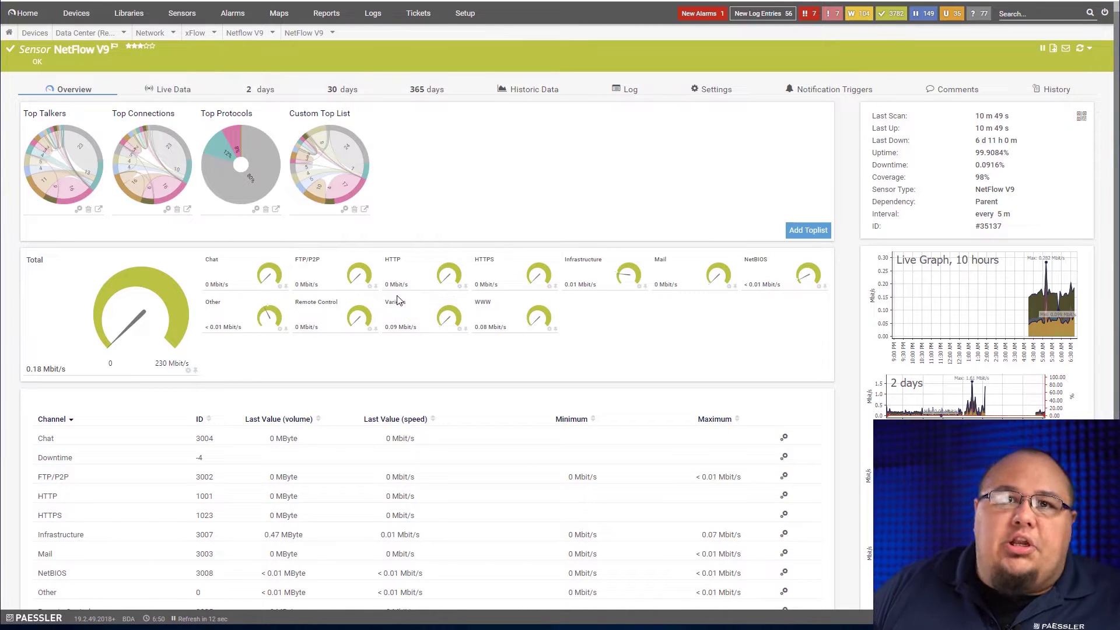
mouse_move(395, 300)
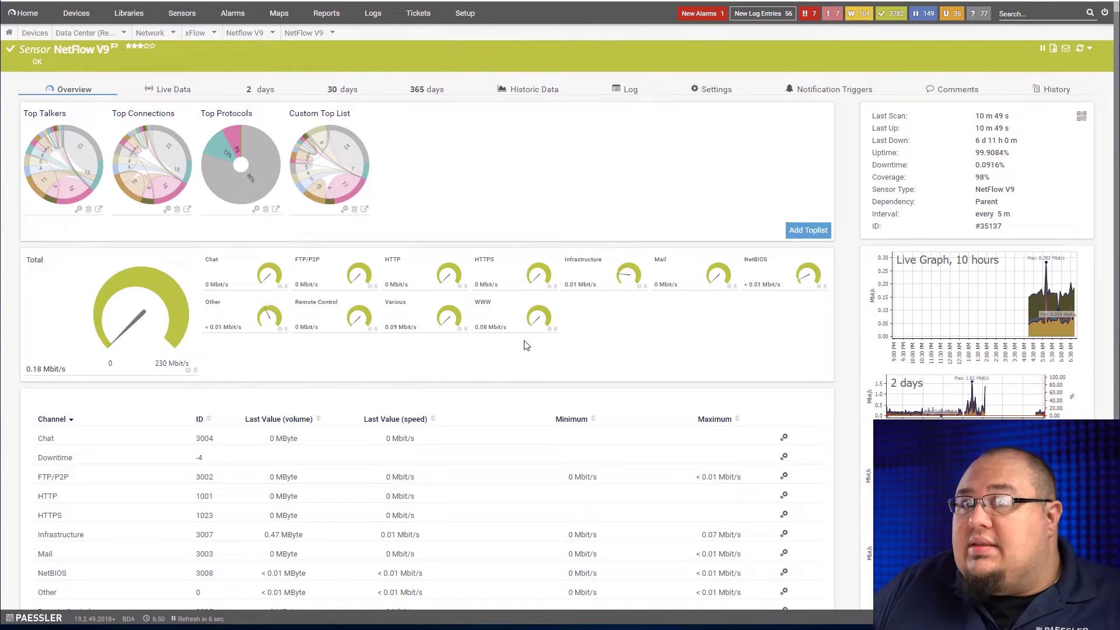
left_click(715, 91)
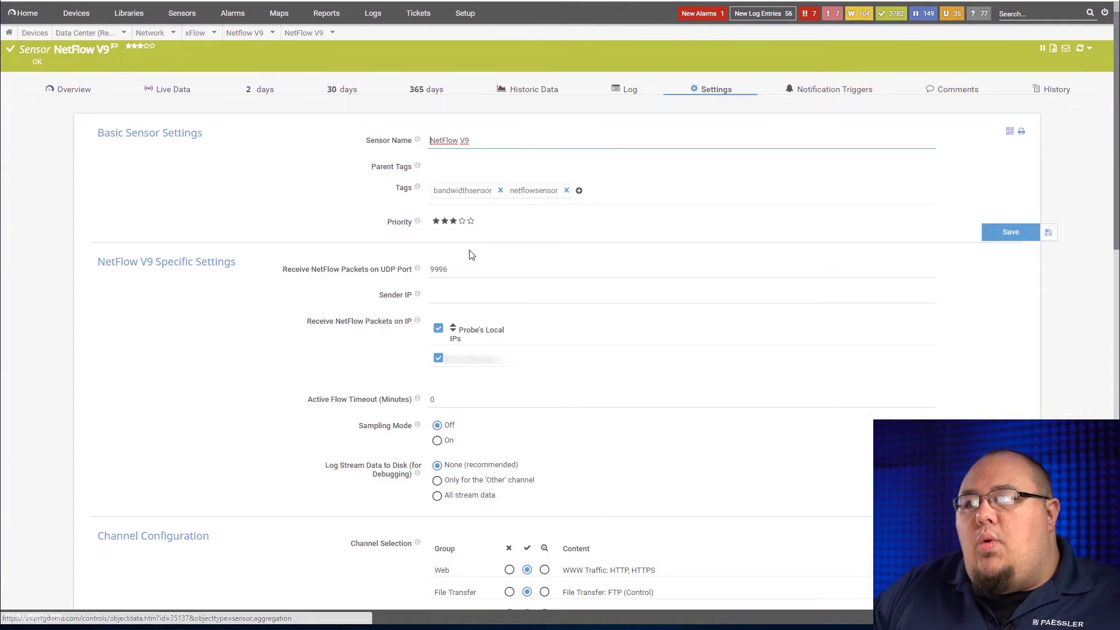
Step: Try the detailed channel selection for the Web group in the channel configuration
scroll(456, 376, "down", 6)
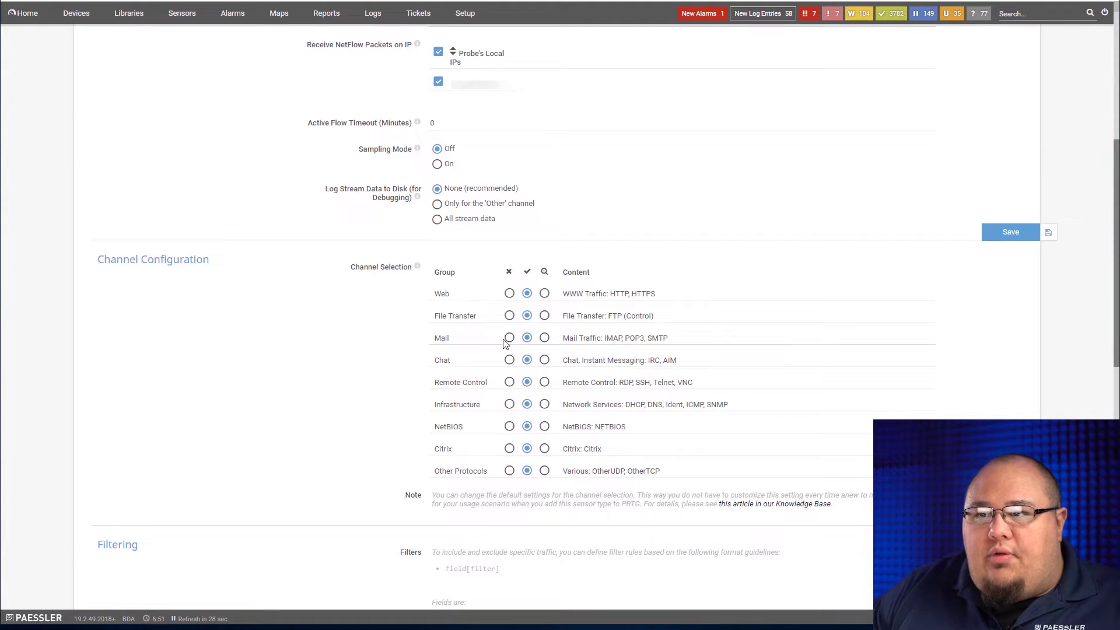
left_click(545, 296)
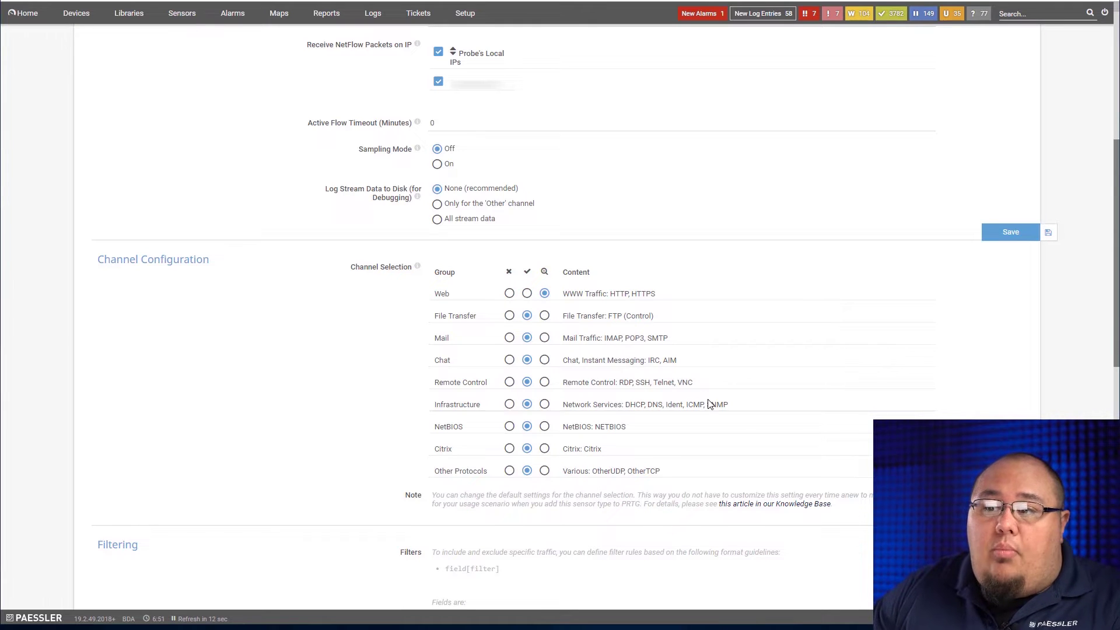
Step: Examine the NetFlow V9 specific settings: receiving UDP port, Sender IP, local IPs and Active Flow Timeout
scroll(369, 278, "up", 6)
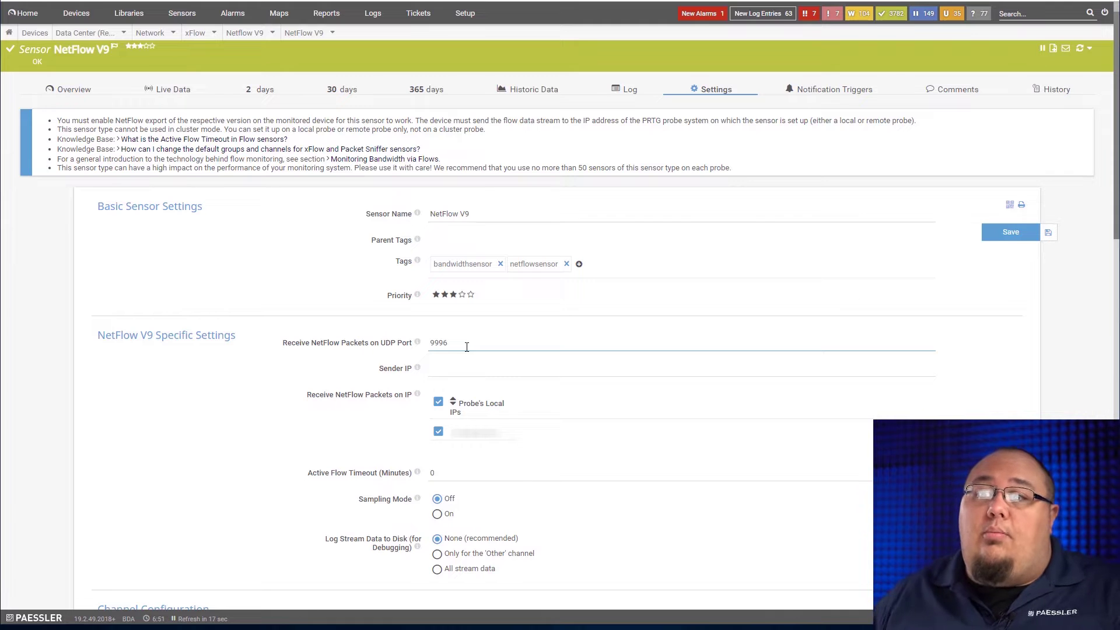
left_click(436, 369)
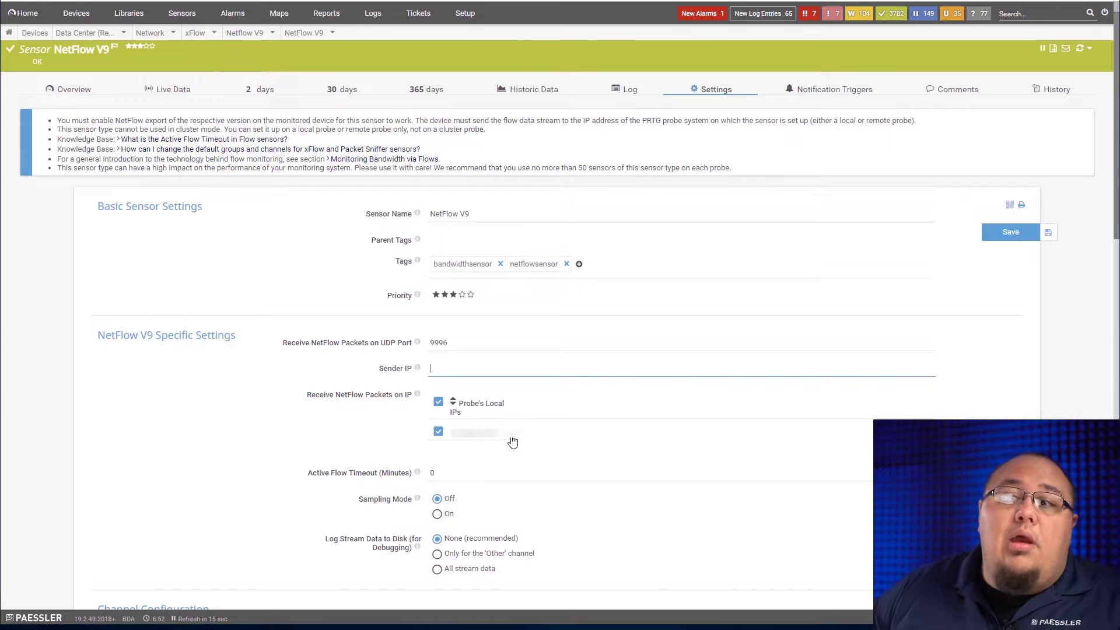
scroll(341, 443, "down", 4)
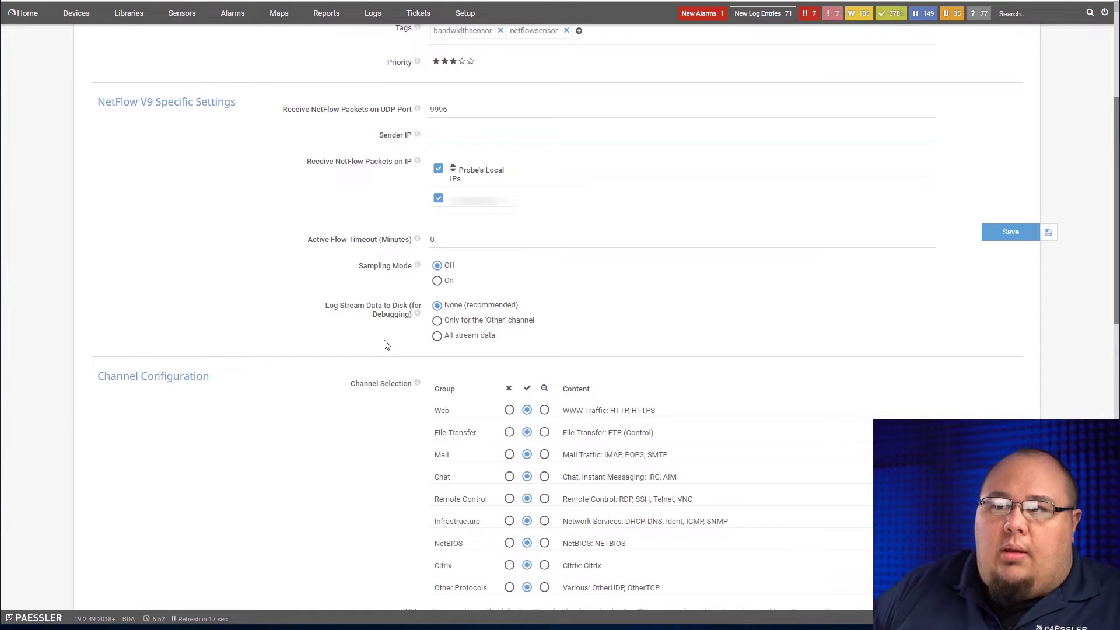
left_click(434, 236)
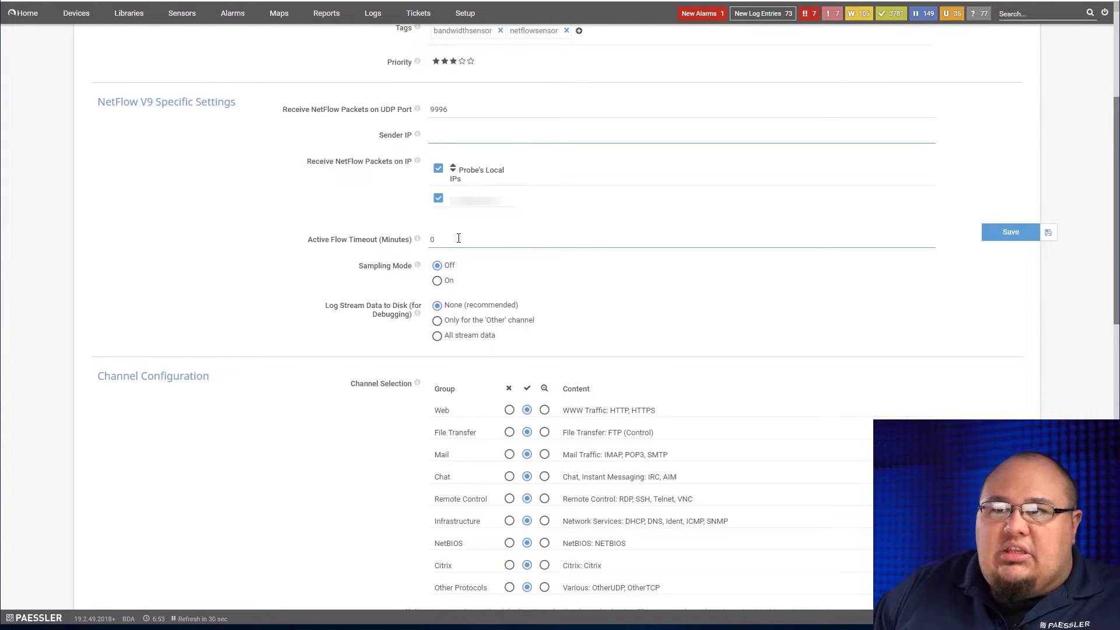
Step: Examine the standard and additional NetFlow 9 filter fields and the Include Filter and Exclude Filter inputs
scroll(359, 361, "down", 9)
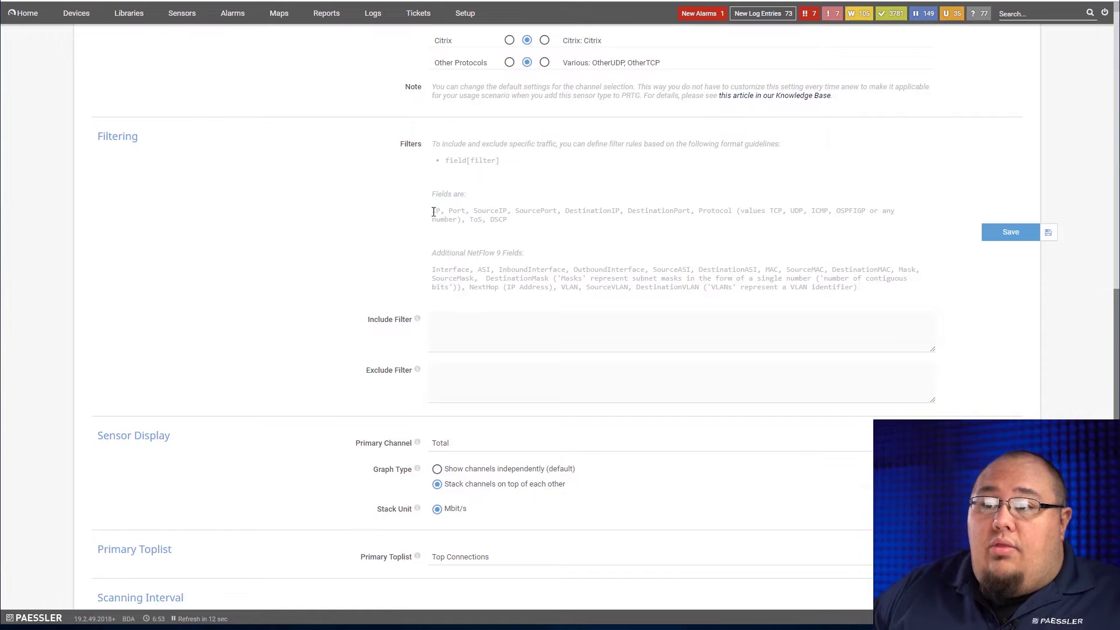
left_click_drag(432, 212, 517, 231)
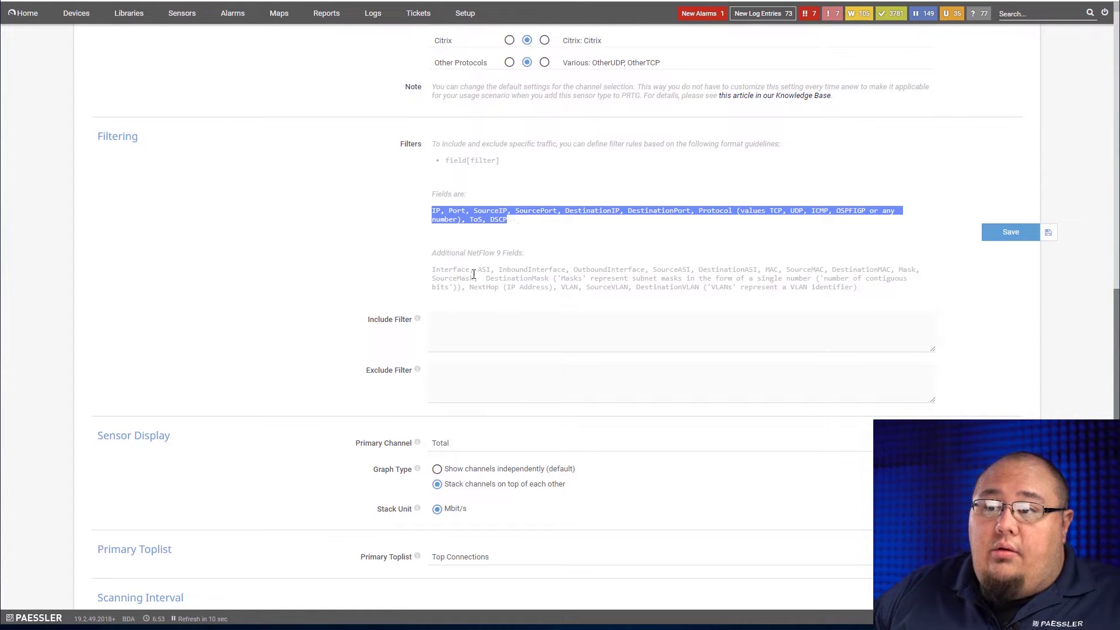
left_click_drag(432, 270, 875, 295)
left_click(875, 295)
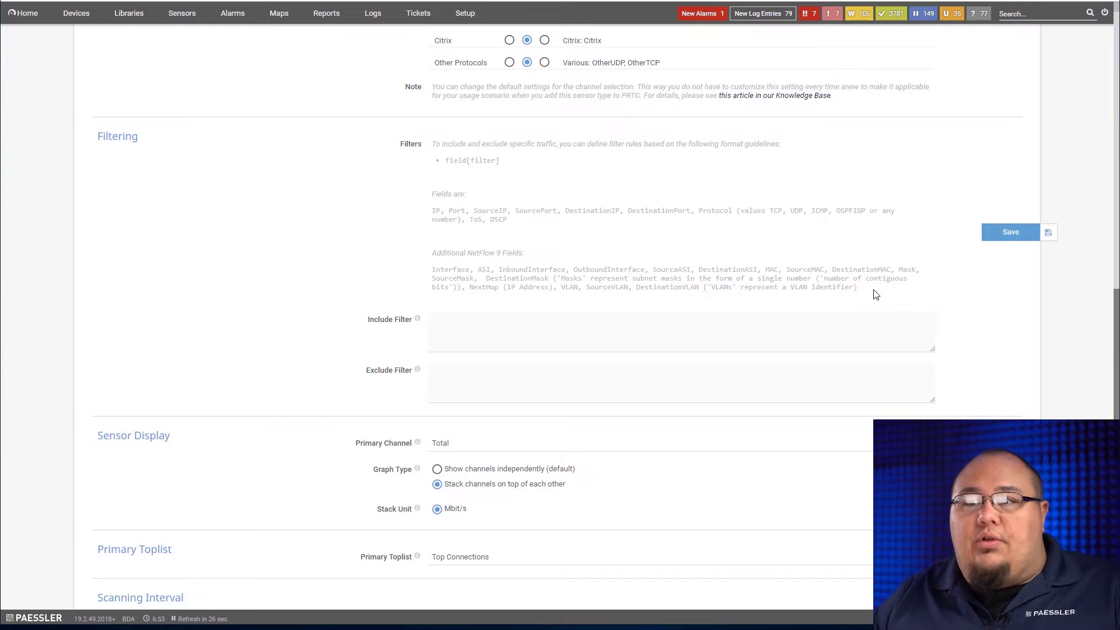
left_click(528, 339)
left_click(512, 377)
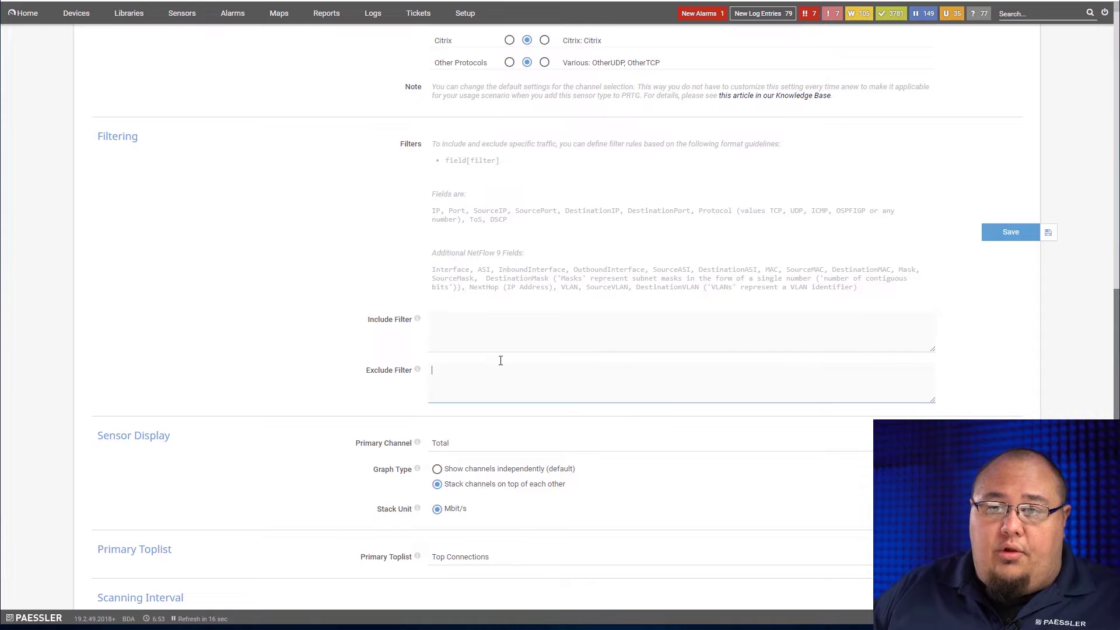
Step: Return to the sensor overview and open the live Top Talkers toplist
scroll(565, 333, "up", 15)
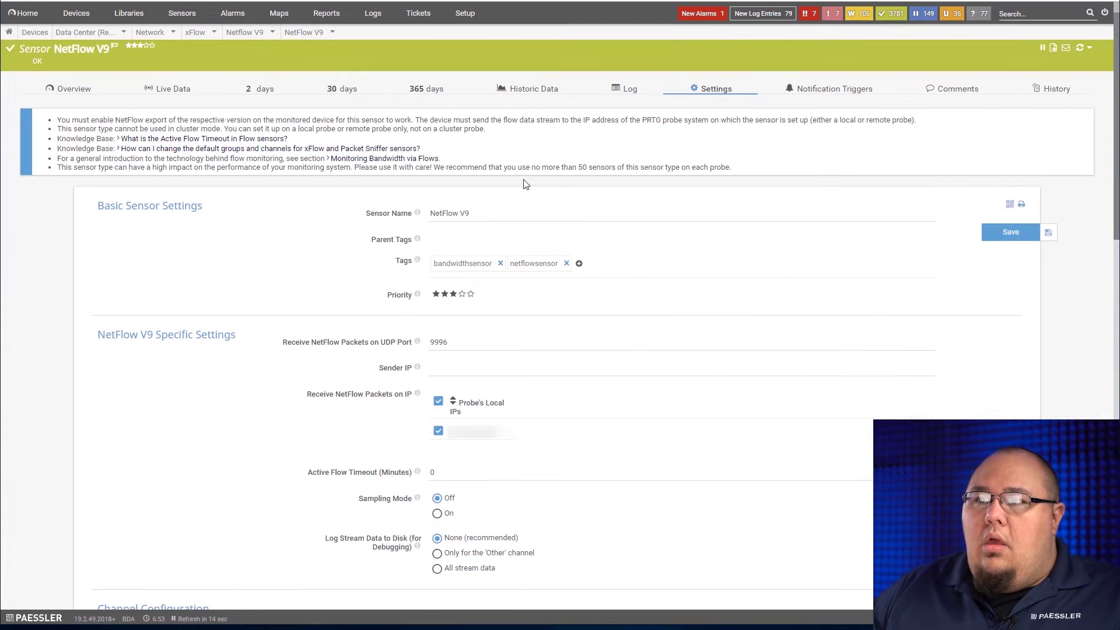
left_click(74, 88)
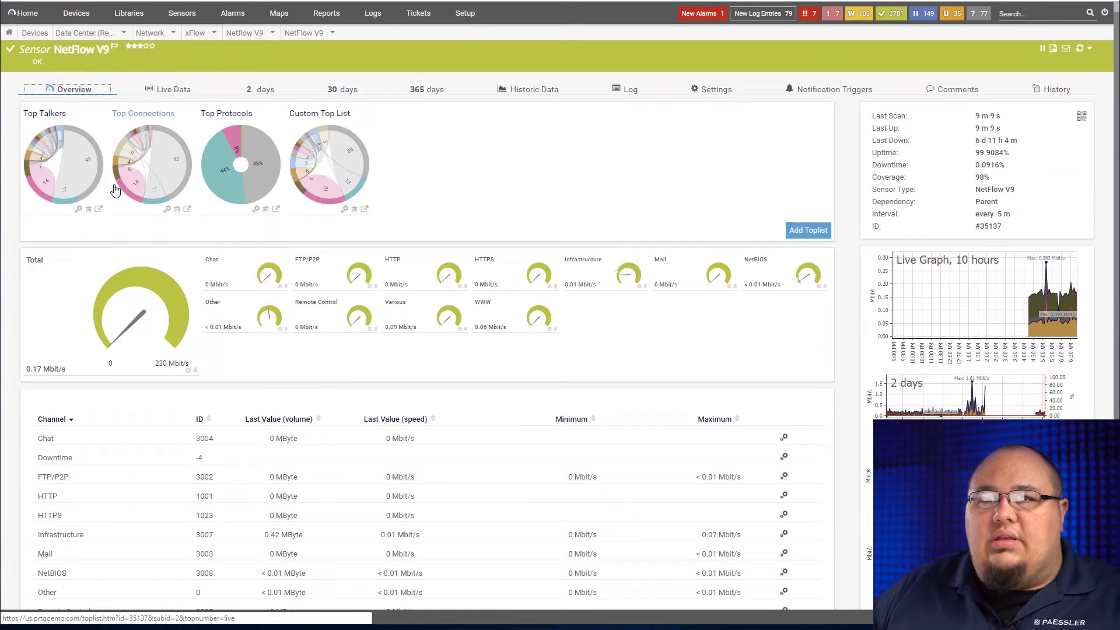
mouse_move(100, 184)
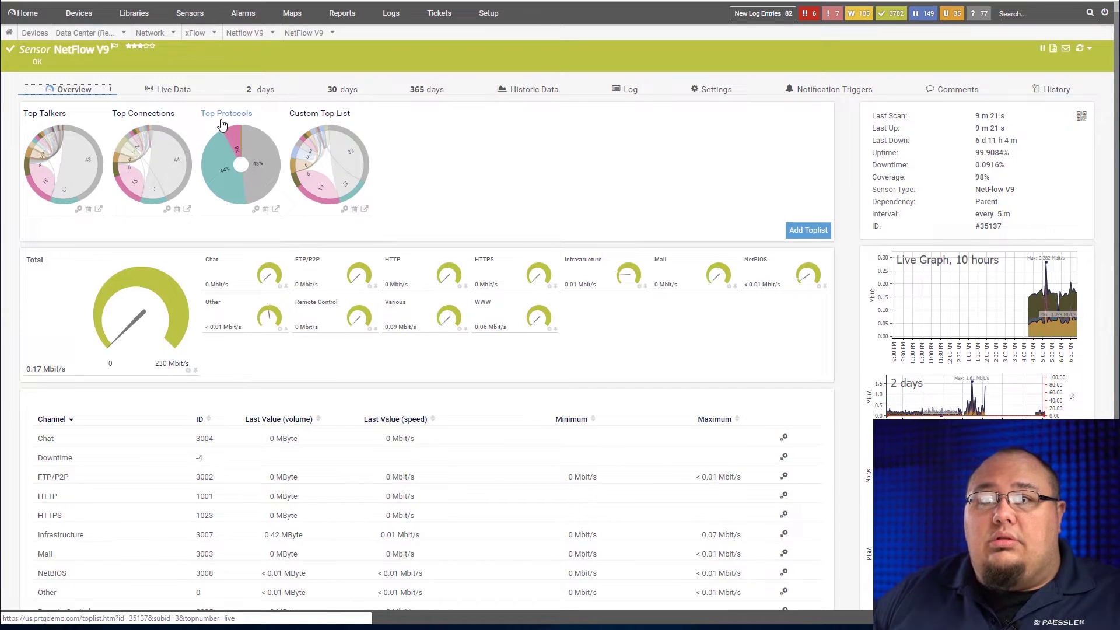
left_click(76, 170)
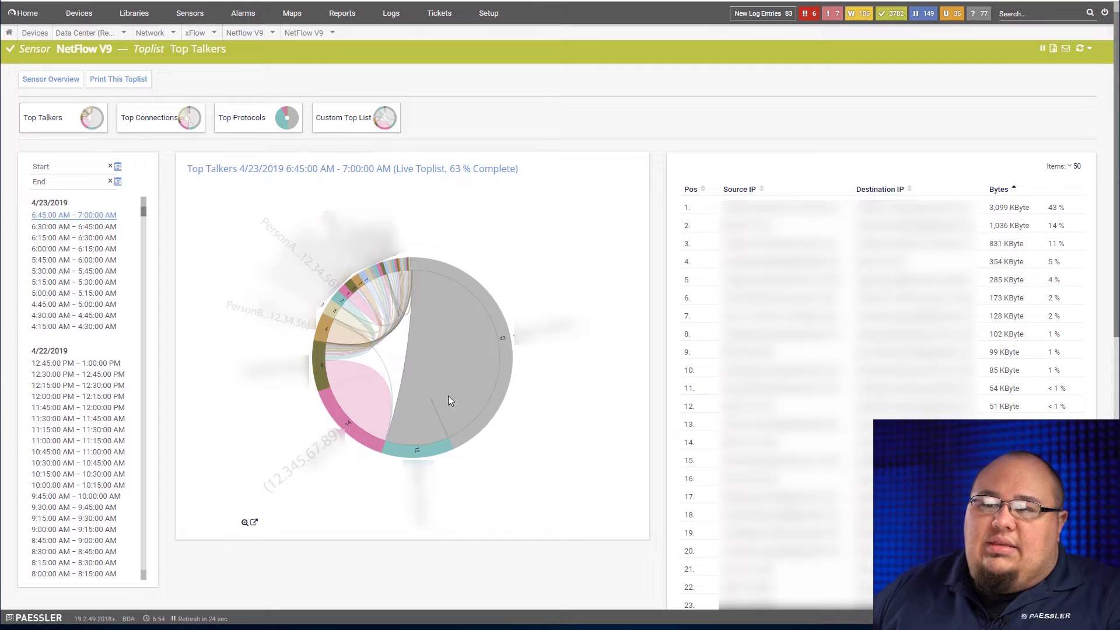
mouse_move(465, 375)
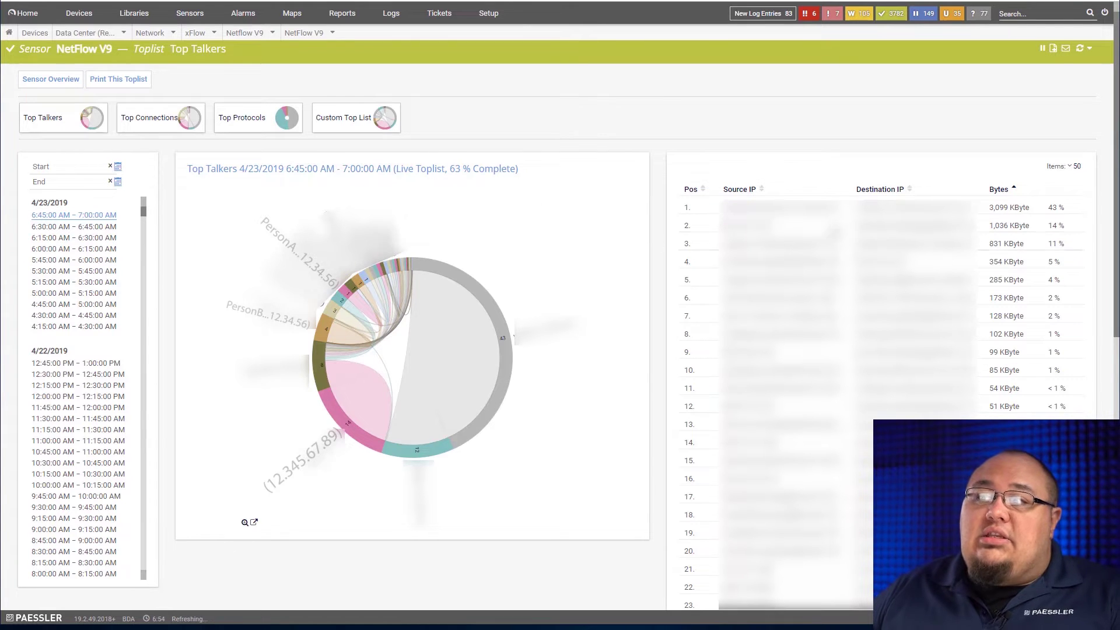
Step: Show the Top Talkers for 4/23/2019 5:30:00 AM - 5:45:00 AM and examine the source and destination IP list and the chart
scroll(585, 287, "down", 1)
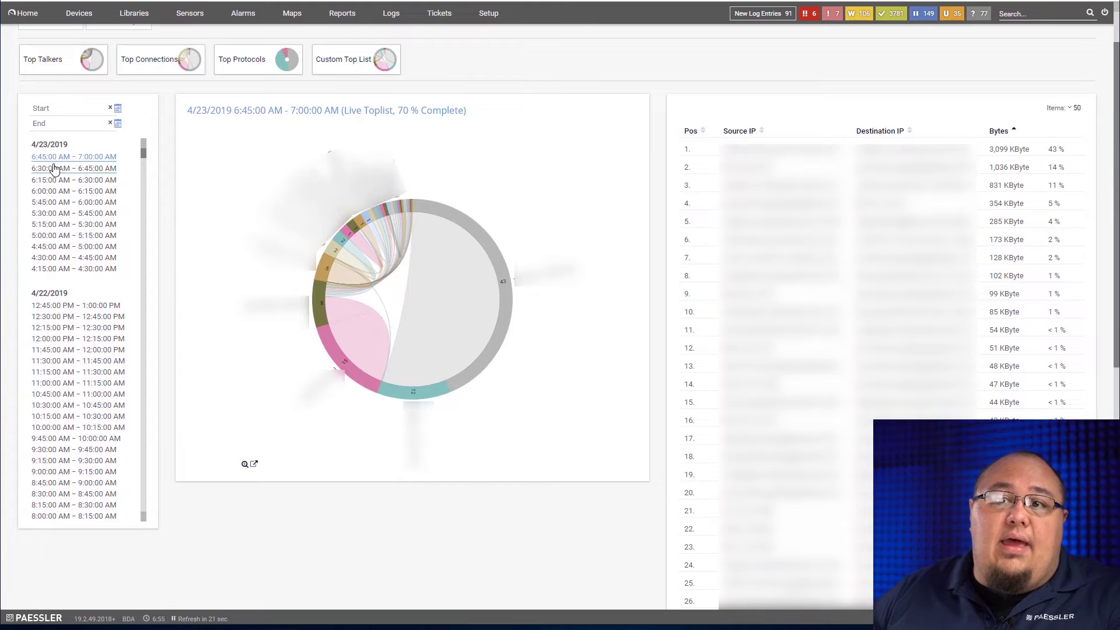
left_click(56, 214)
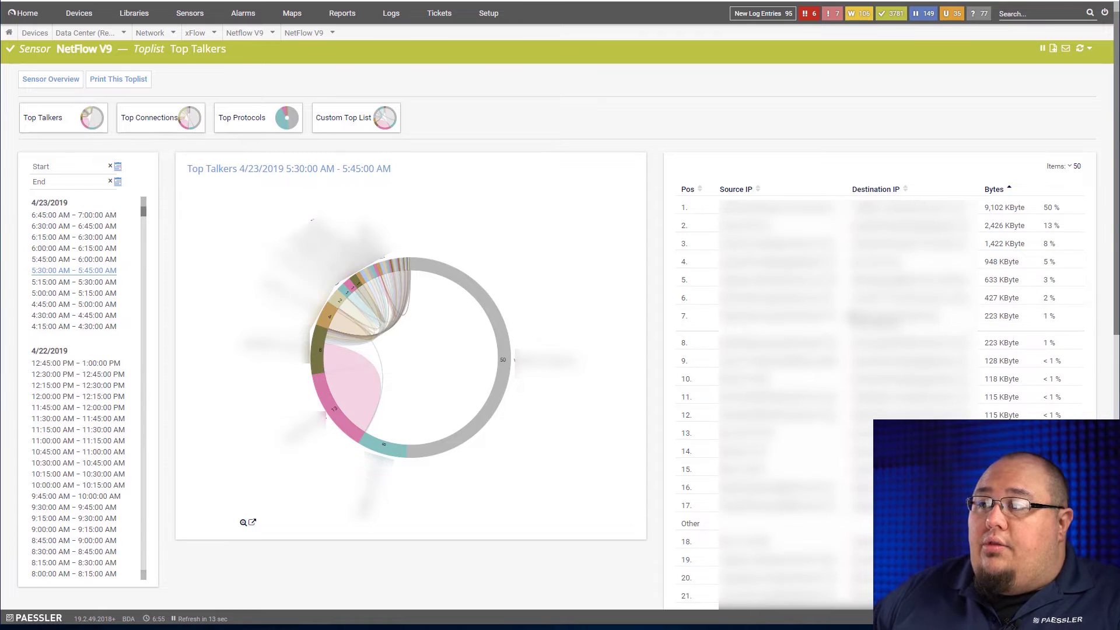
scroll(560, 315, "down", 3)
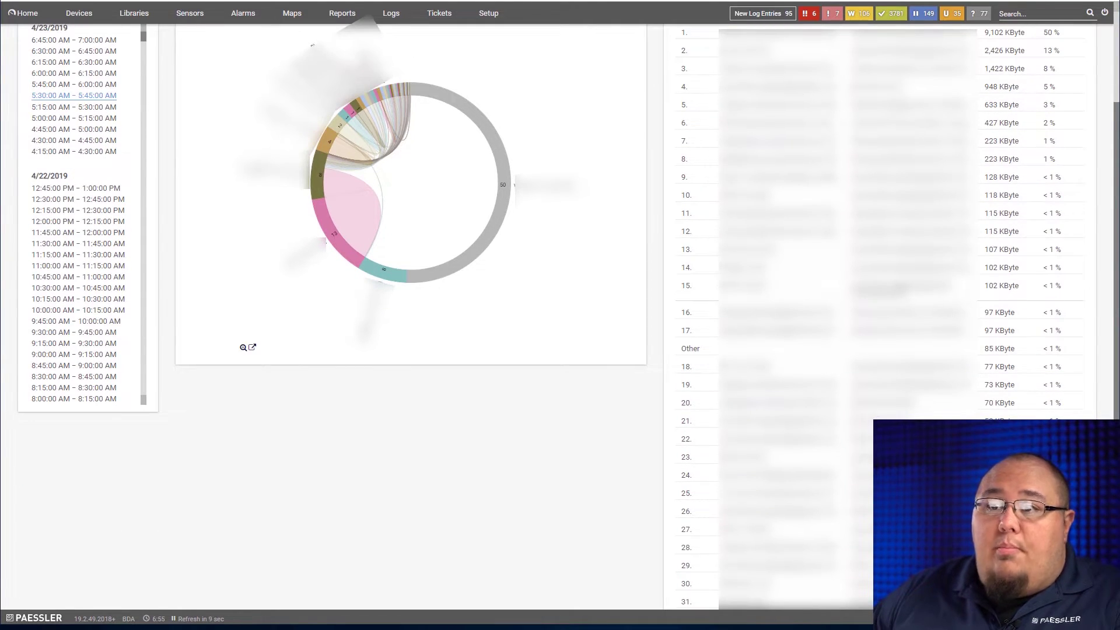
scroll(559, 315, "down", 6)
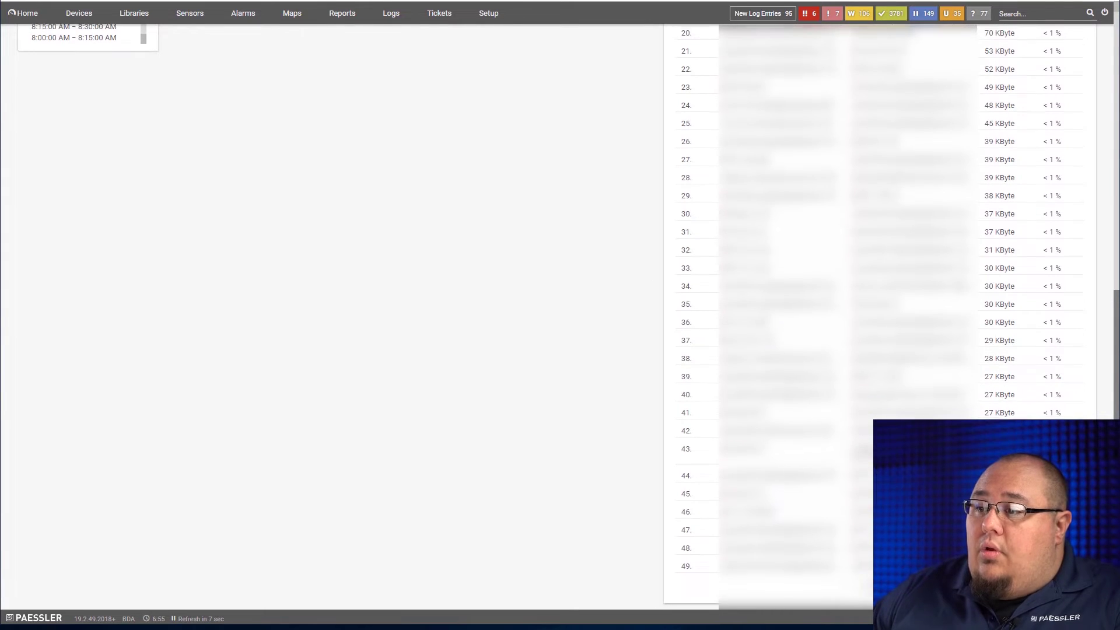
scroll(967, 162, "up", 9)
scroll(967, 163, "down", 9)
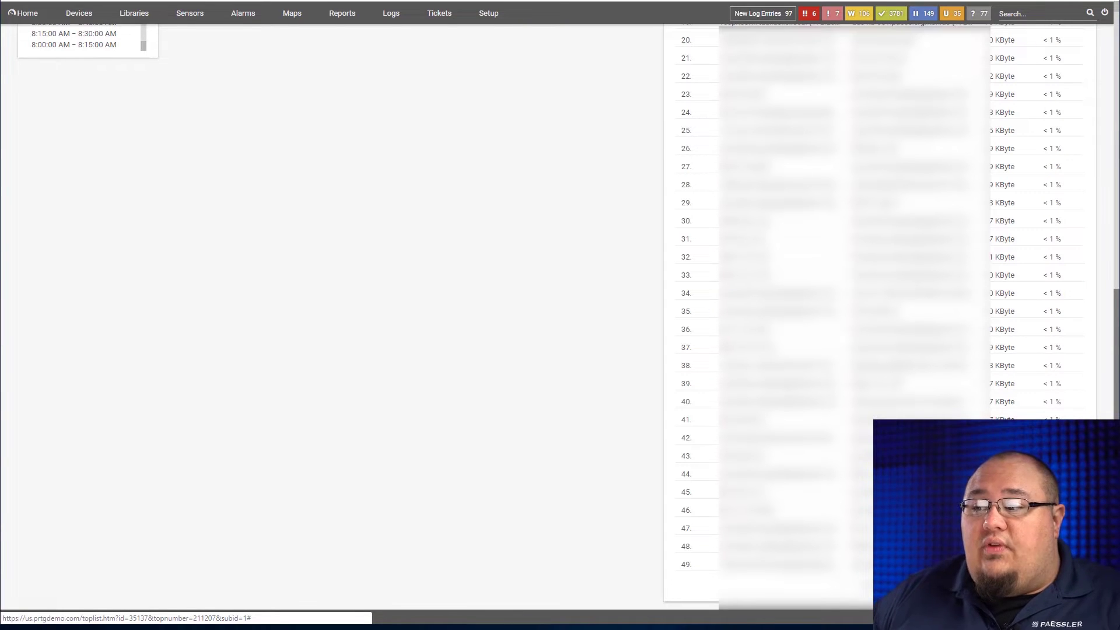
scroll(560, 315, "up", 10)
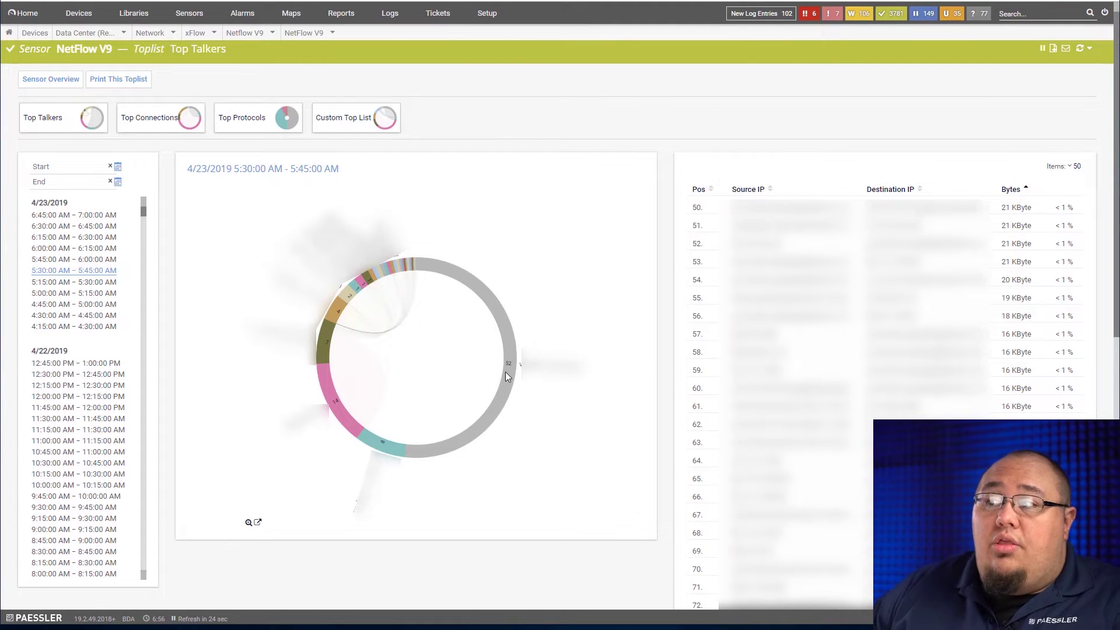
mouse_move(505, 373)
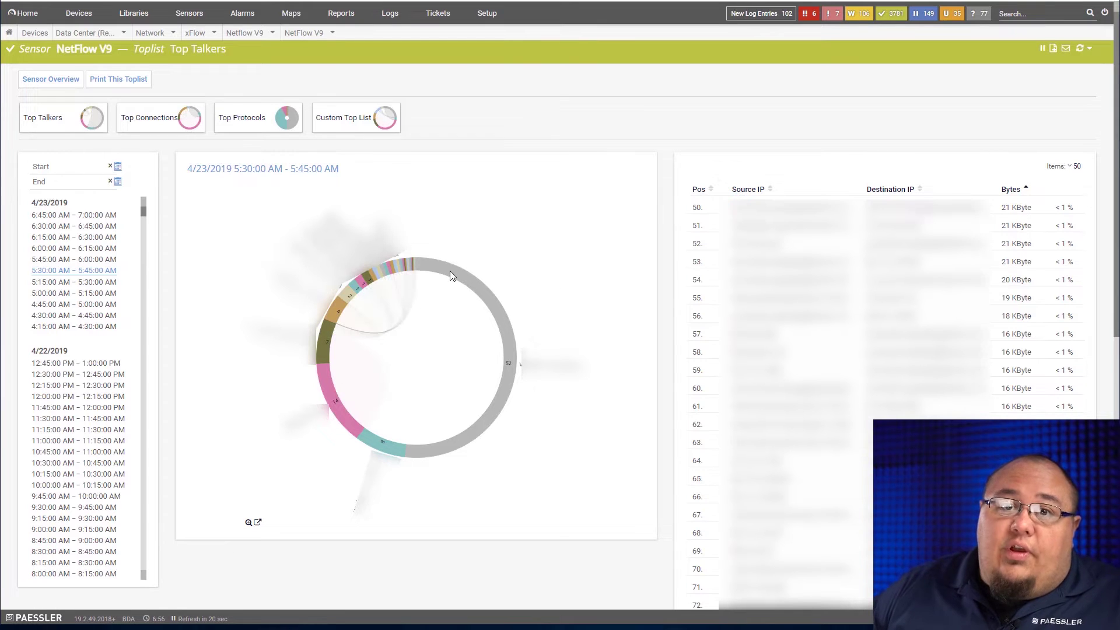
mouse_move(449, 276)
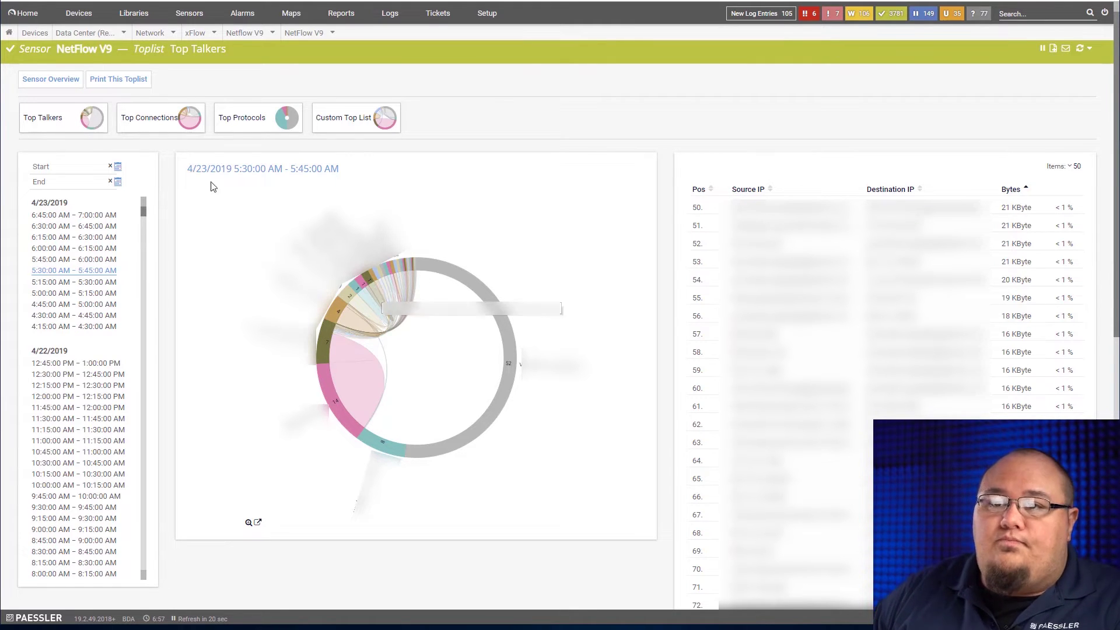
Step: Open the Top Connections toplist, show the 4/23/2019 6:15:00 AM - 6:30:00 AM interval and examine its IP, port and protocol table
left_click(177, 118)
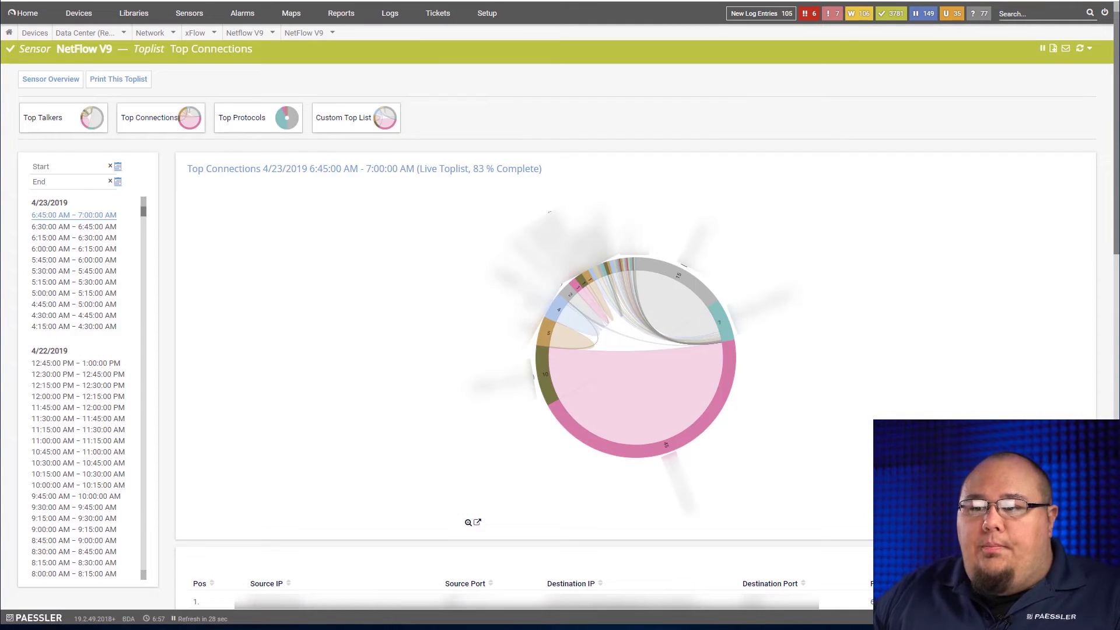
scroll(490, 406, "down", 4)
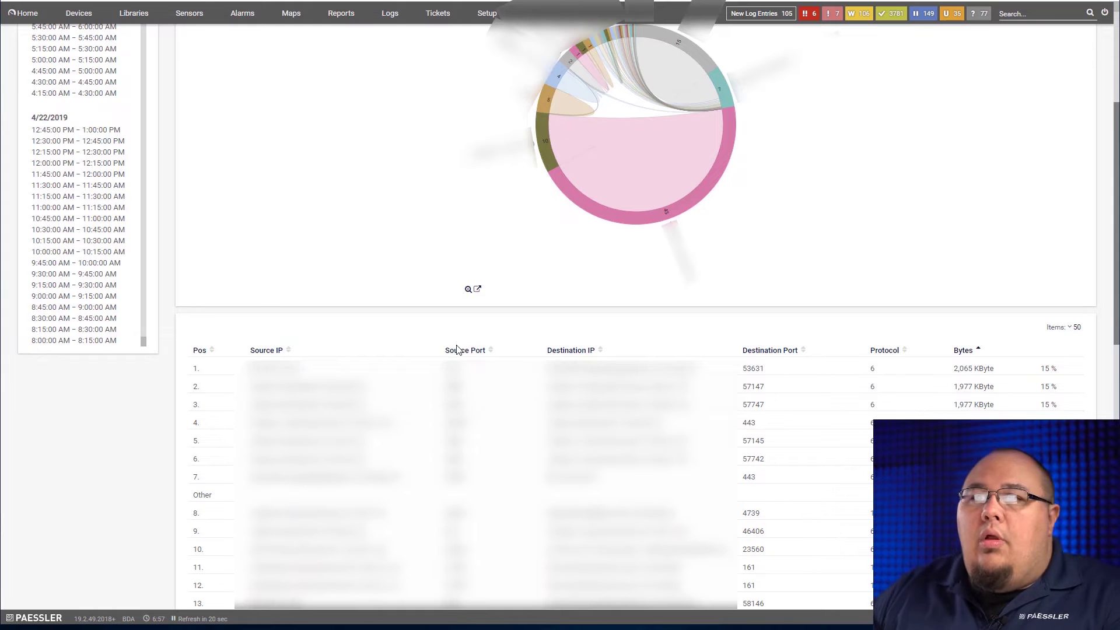
scroll(455, 350, "up", 5)
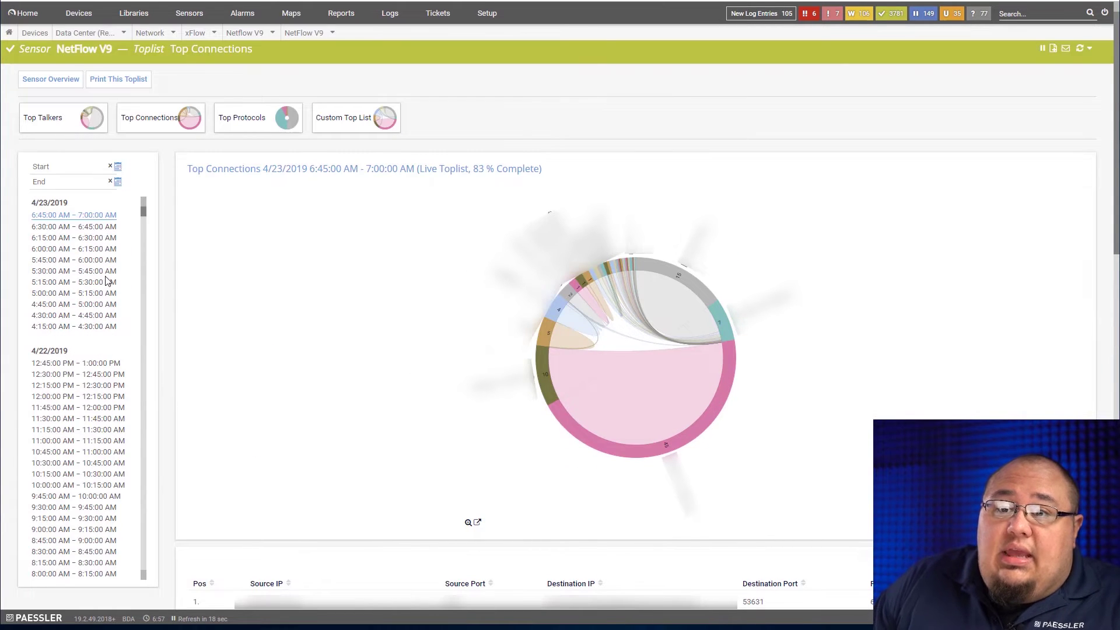
left_click(73, 237)
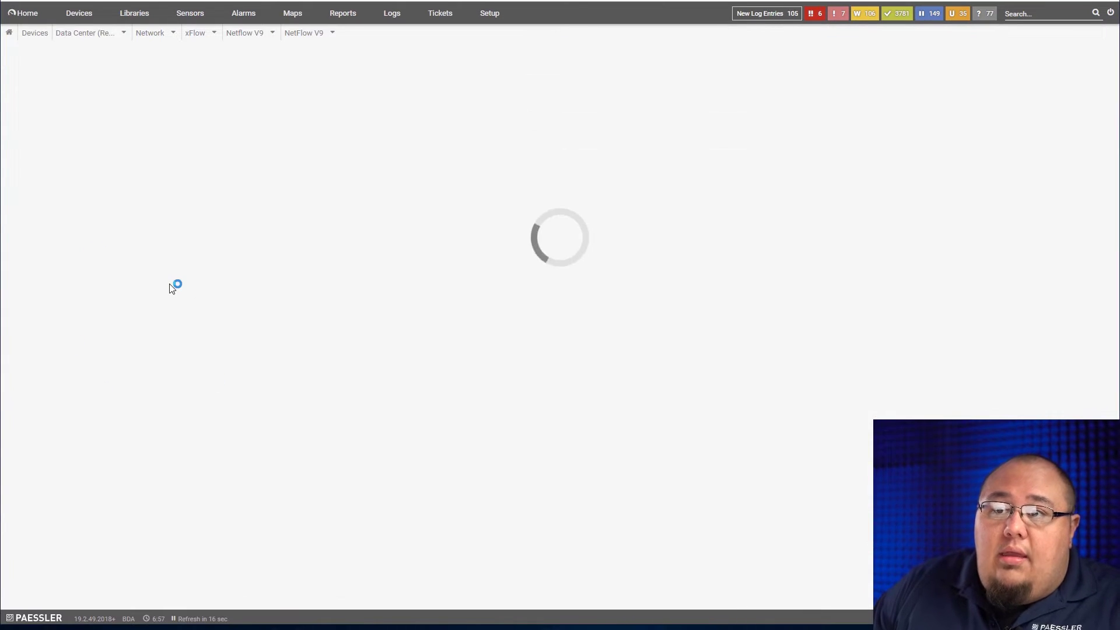
scroll(325, 477, "down", 5)
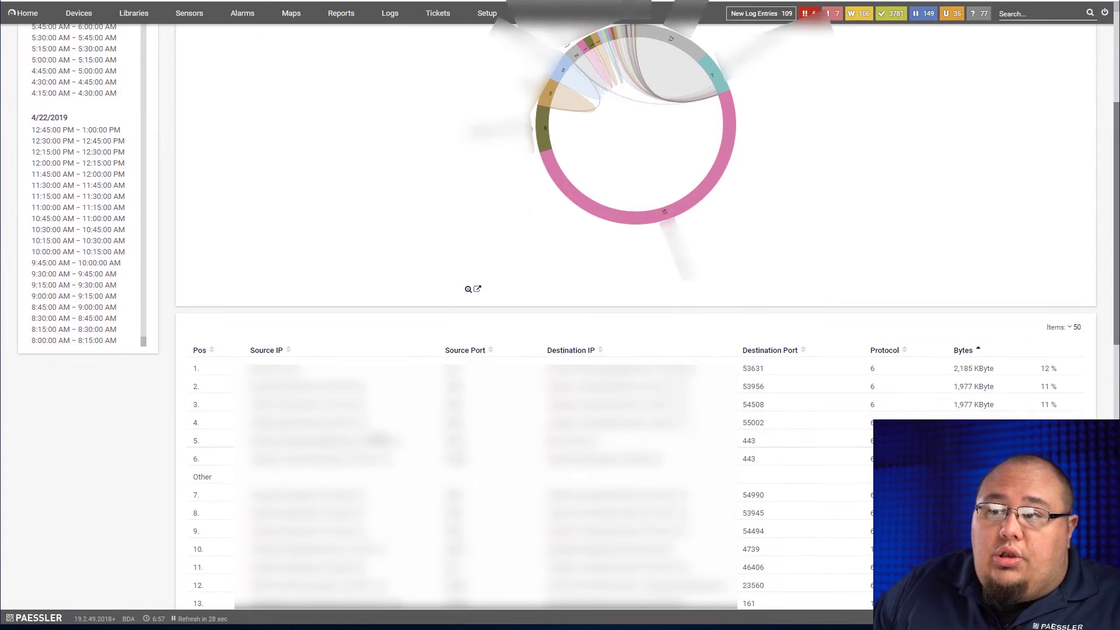
scroll(490, 307, "up", 5)
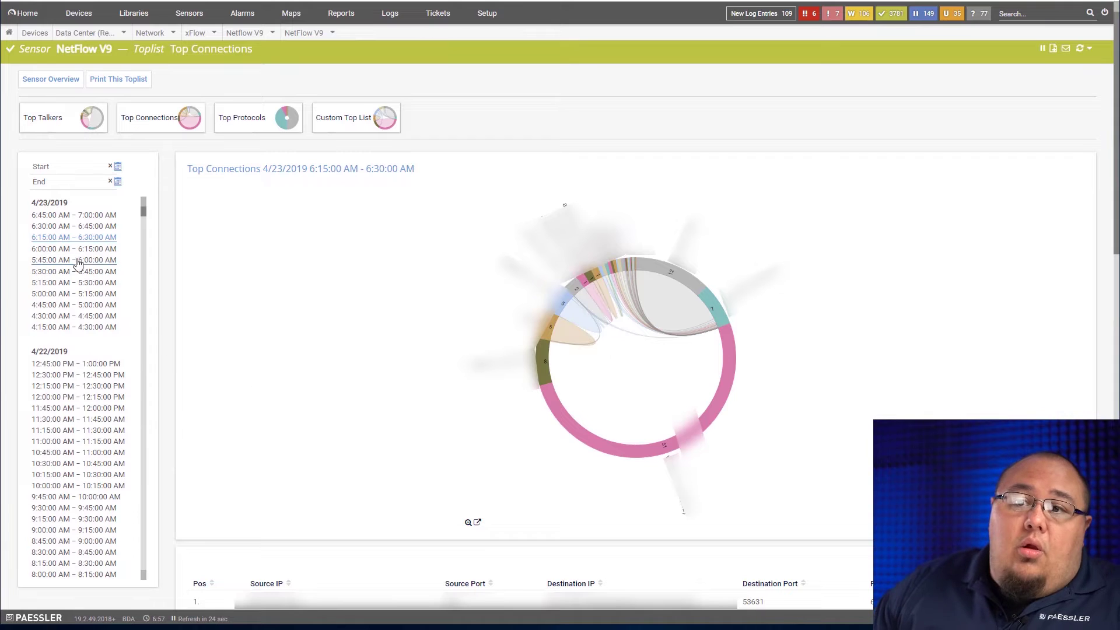
Step: Open the enlarged detail view of the Top Connections toplist and examine its chart
left_click(476, 522)
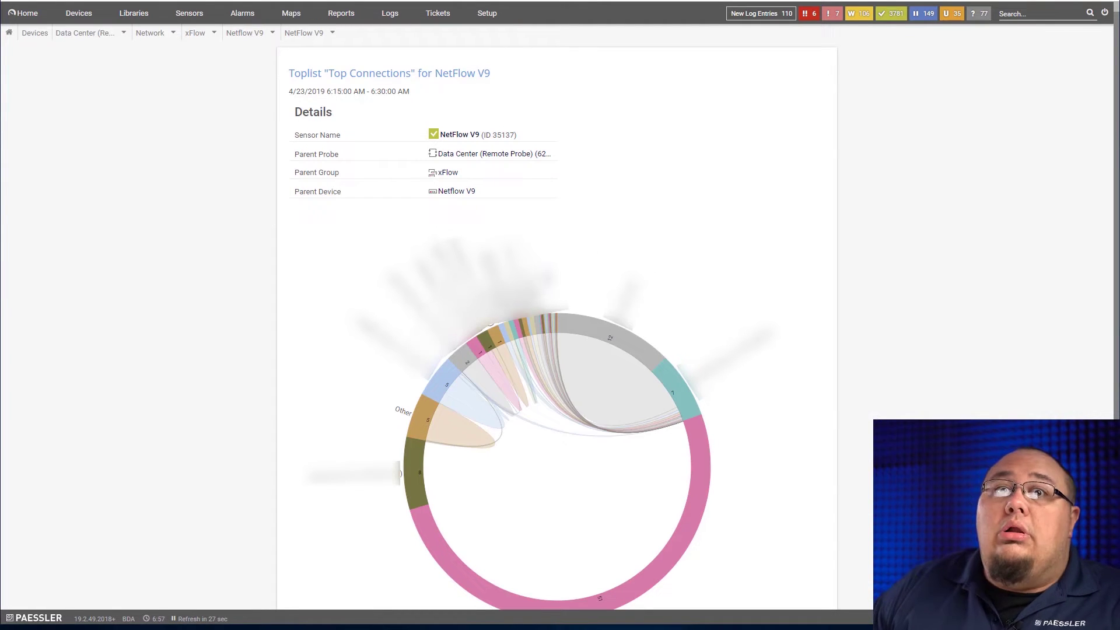
scroll(542, 271, "down", 3)
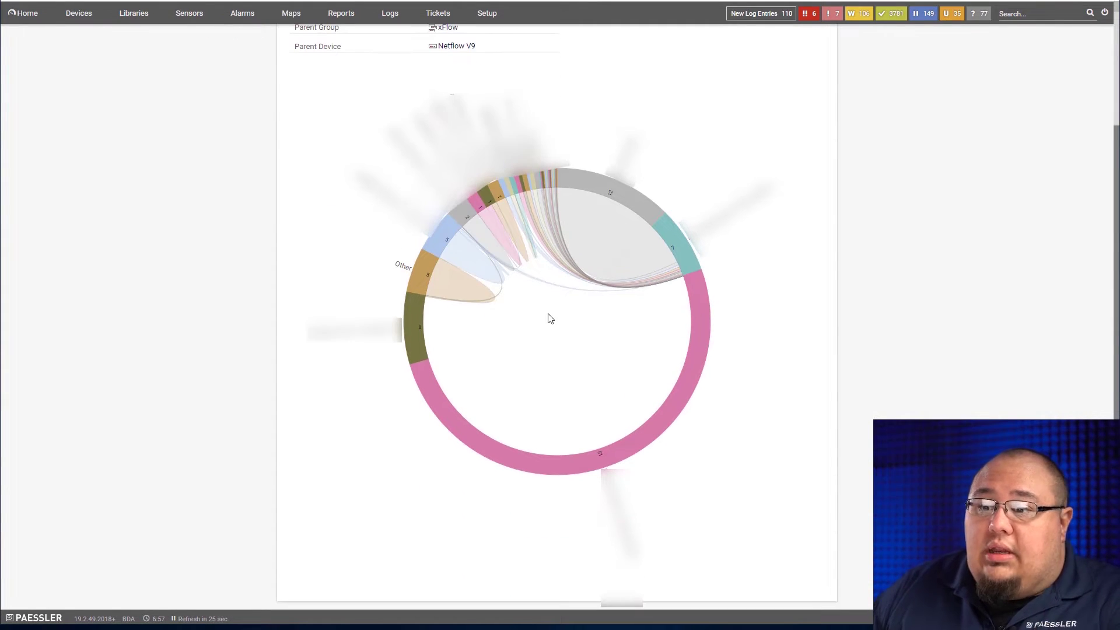
Step: Examine the sensor details and the connection chart in the enlarged Top Connections toplist view
scroll(628, 350, "up", 3)
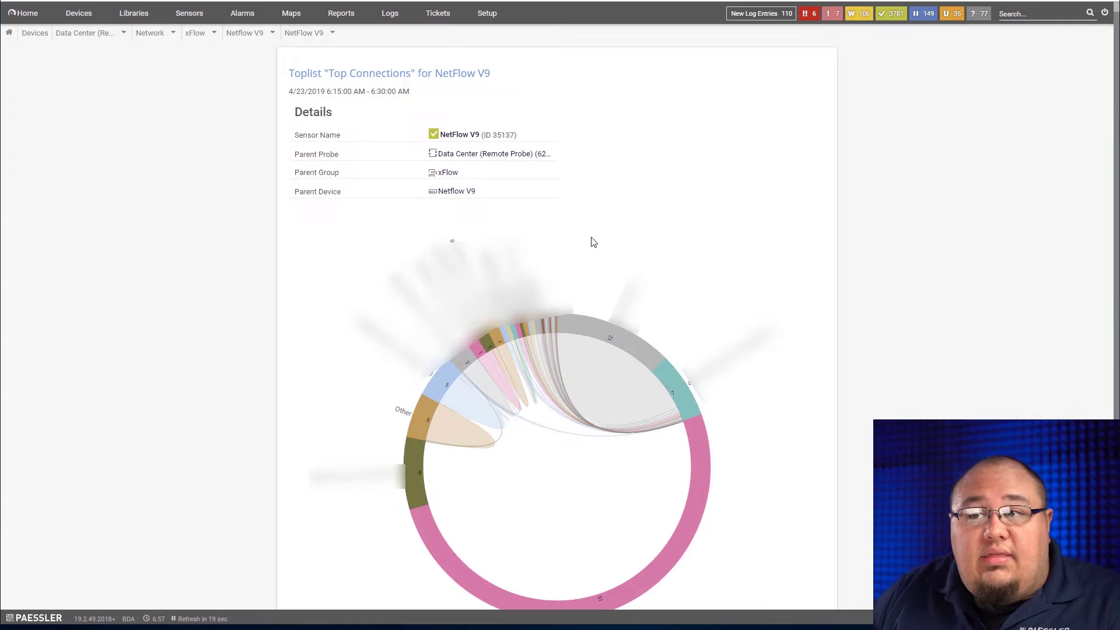
scroll(630, 251, "down", 2)
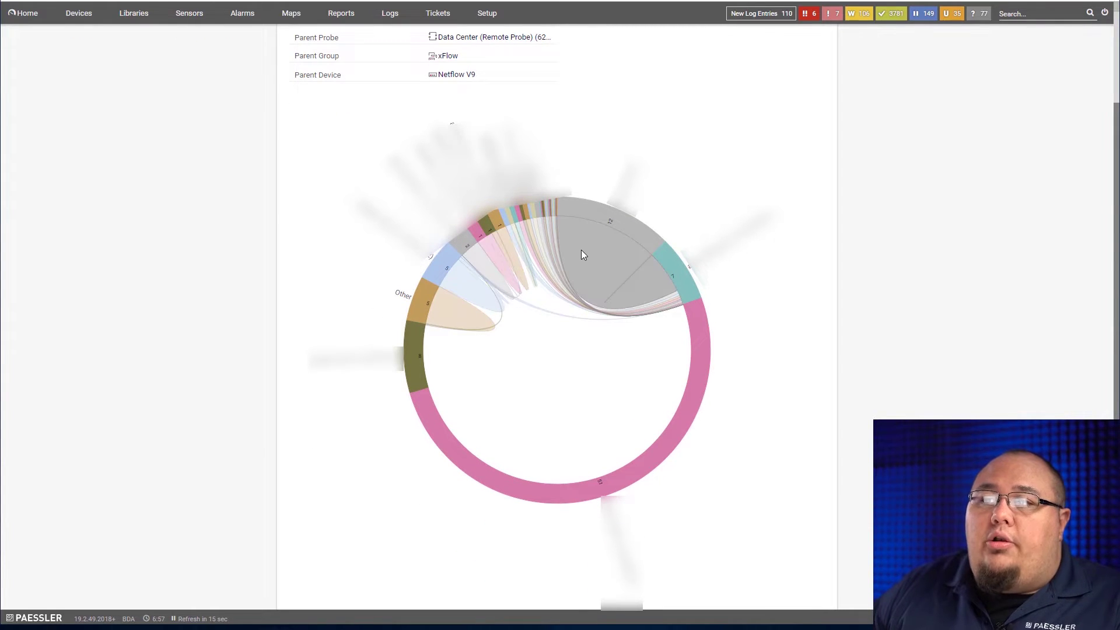
scroll(579, 248, "up", 2)
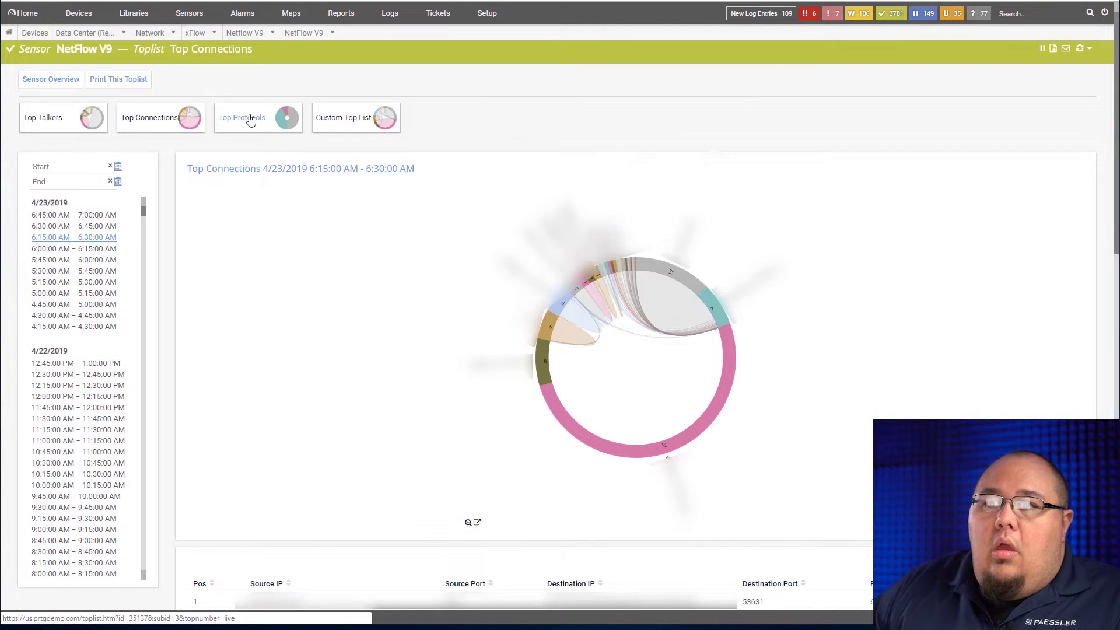
Step: Open the Top Protocols toplist and show the 4/23/2019 6:45:00 AM - 7:00:00 AM interval
left_click(248, 119)
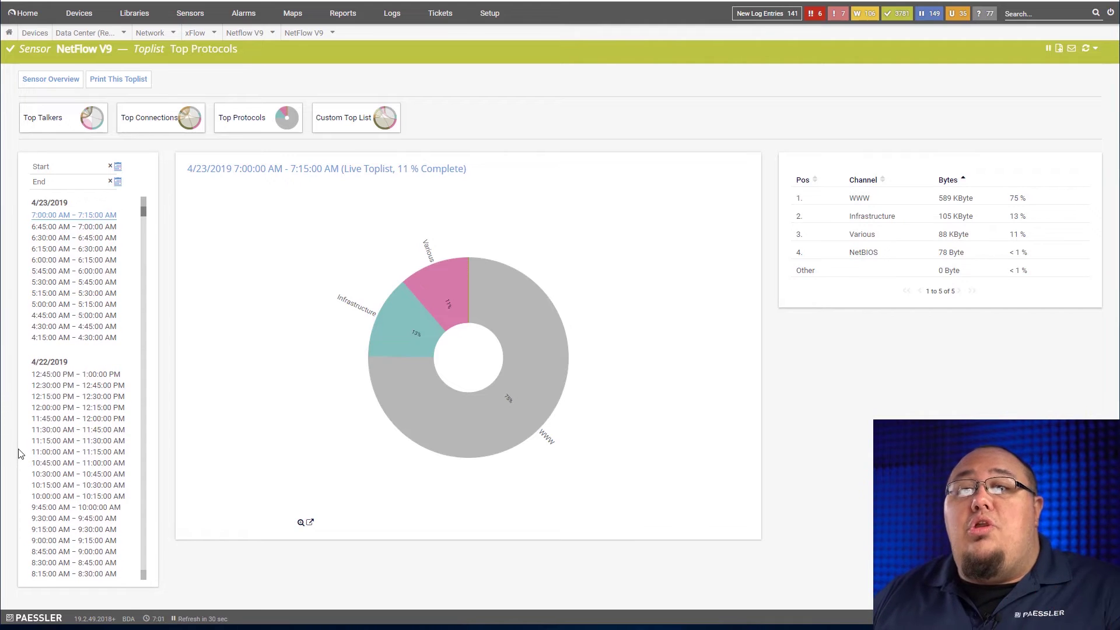
left_click(89, 229)
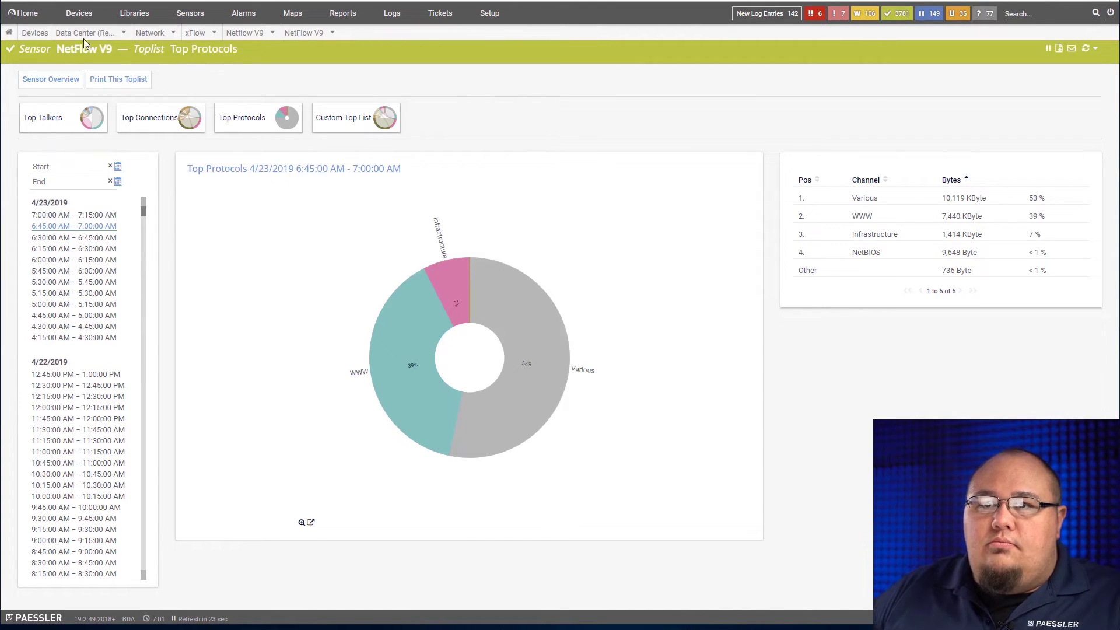
Step: Return to the sensor overview and start a new toplist named Source Port with the Custom type
left_click(50, 78)
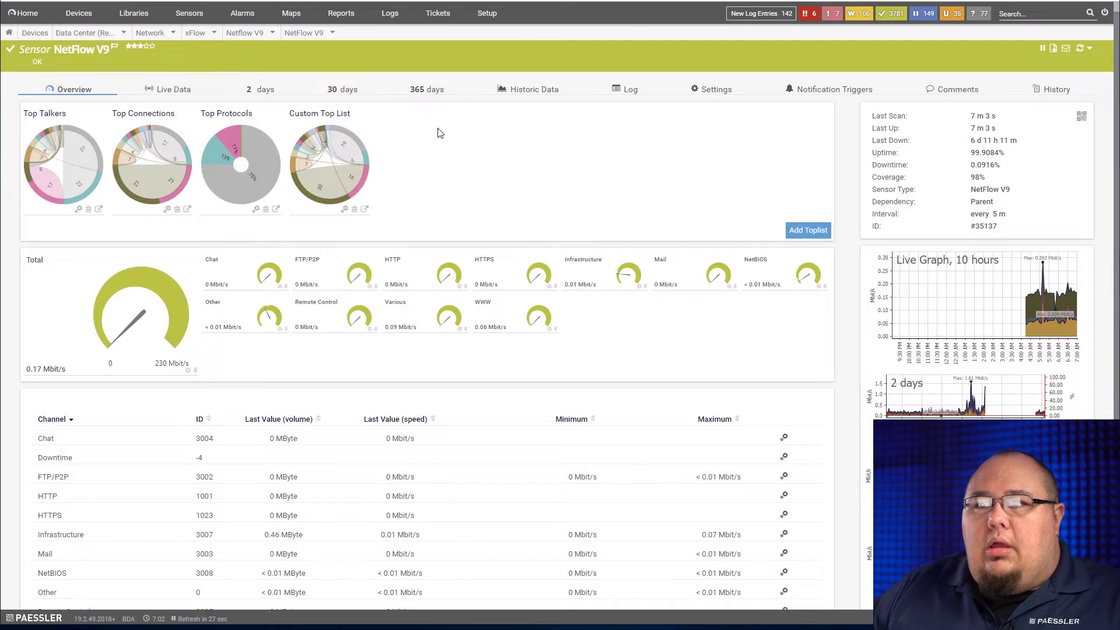
left_click(808, 230)
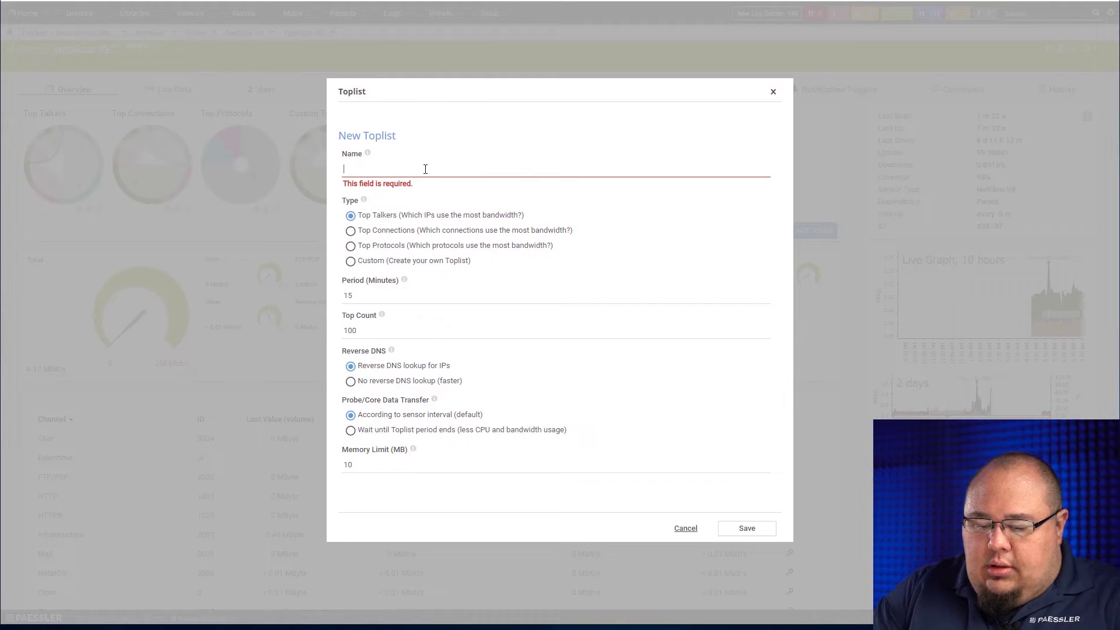
type("Source Port")
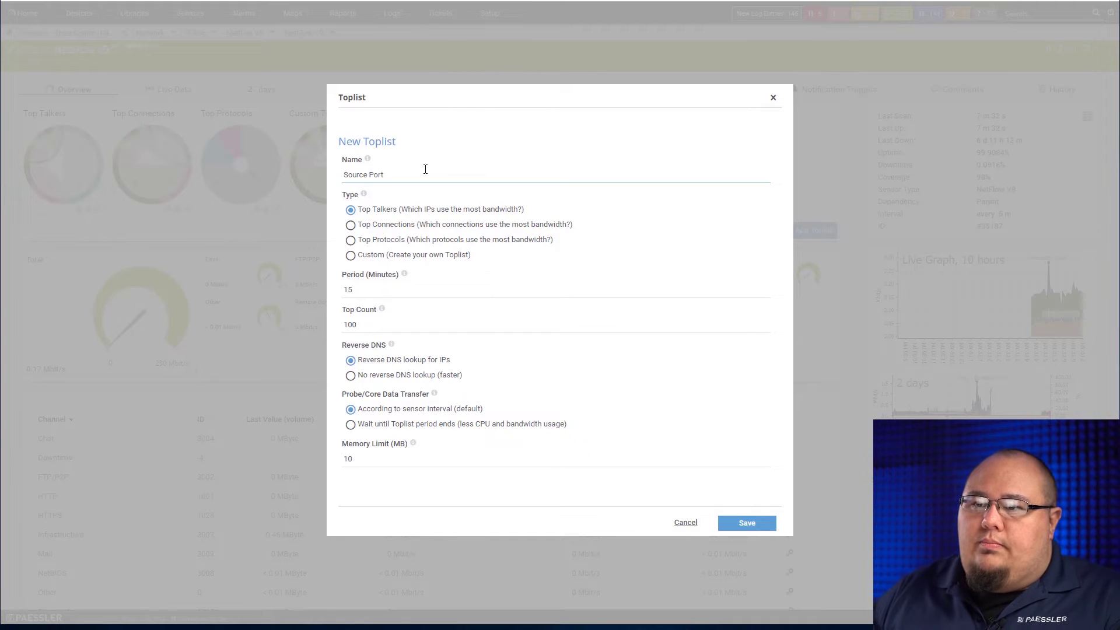
left_click(380, 261)
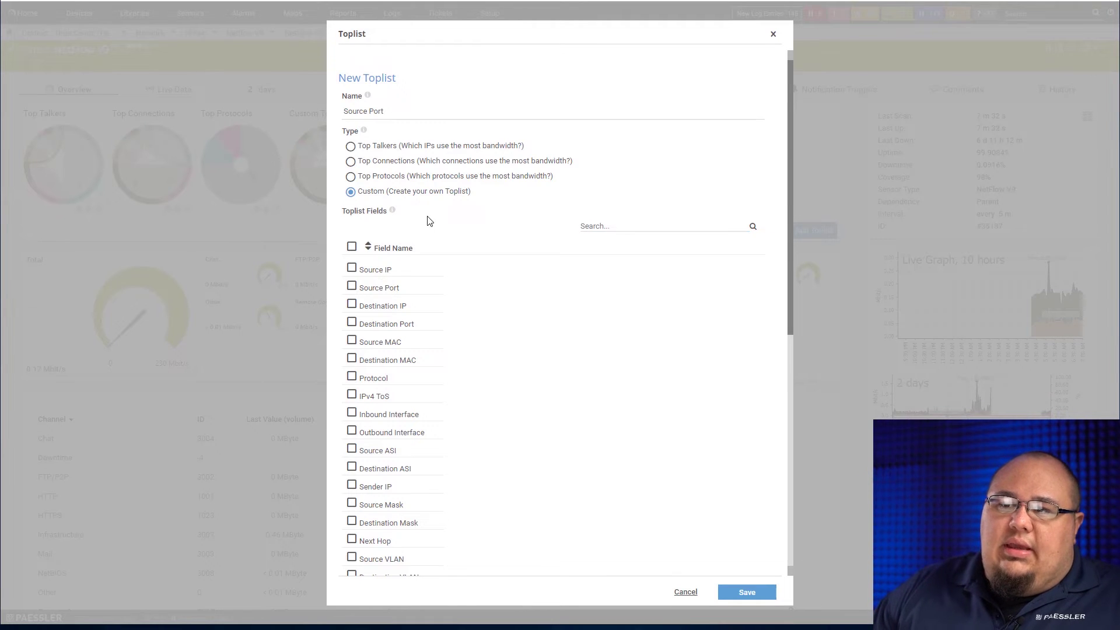
Step: Include the Source Port, Source IP and Destination IP fields in the custom toplist
scroll(413, 274, "down", 3)
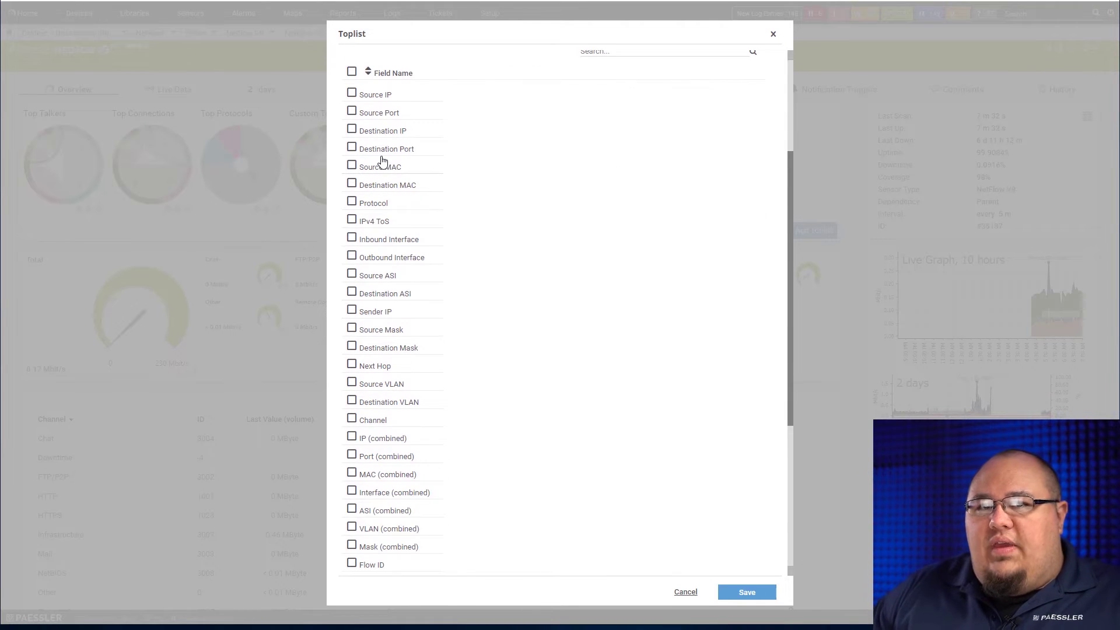
left_click(351, 112)
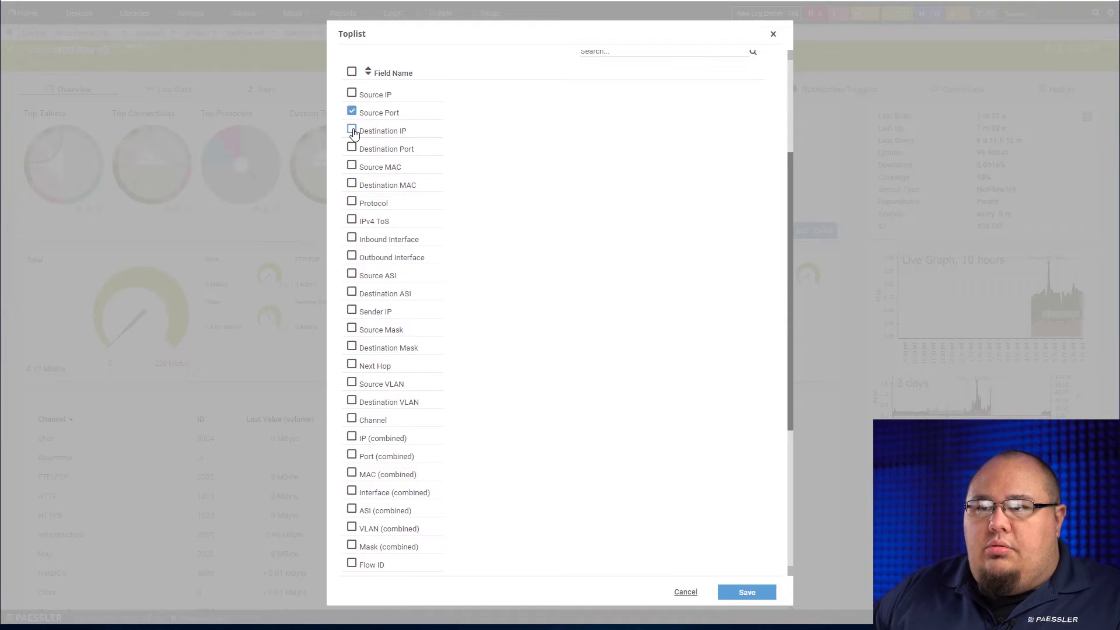
left_click(353, 94)
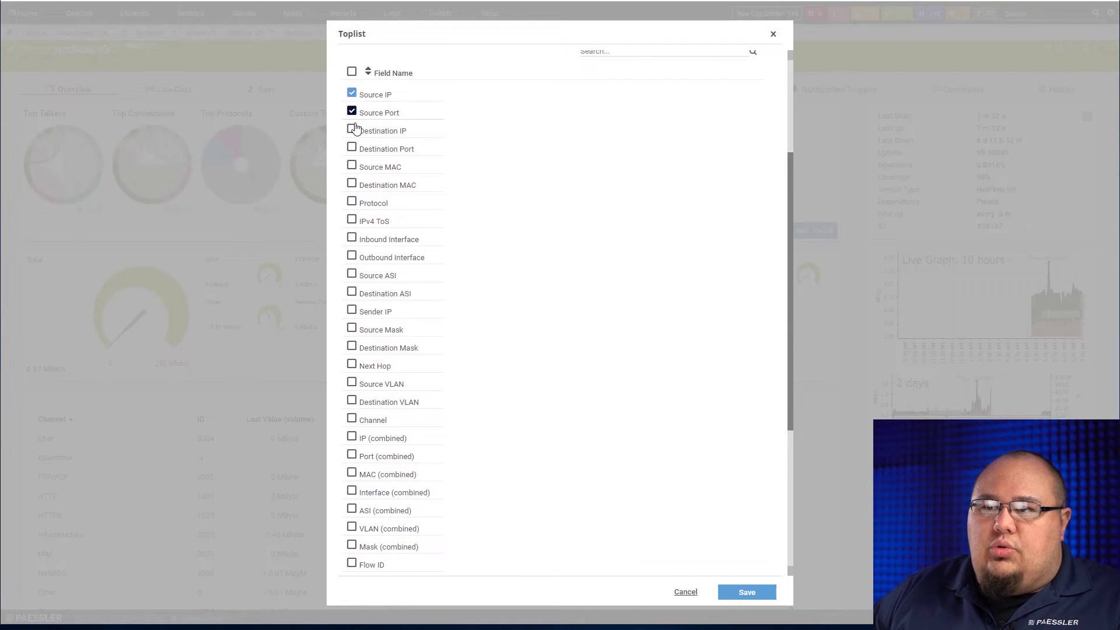
left_click(352, 130)
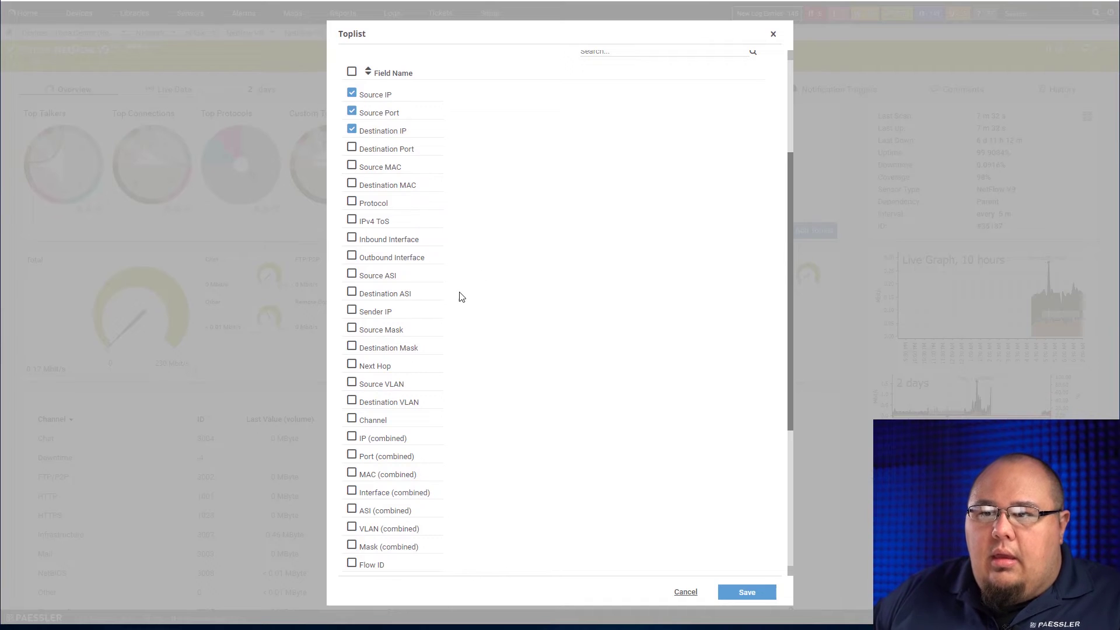
Step: Review the remaining toplist fields and the period, top count, reverse DNS, probe/core data transfer and memory limit settings
scroll(457, 385, "down", 3)
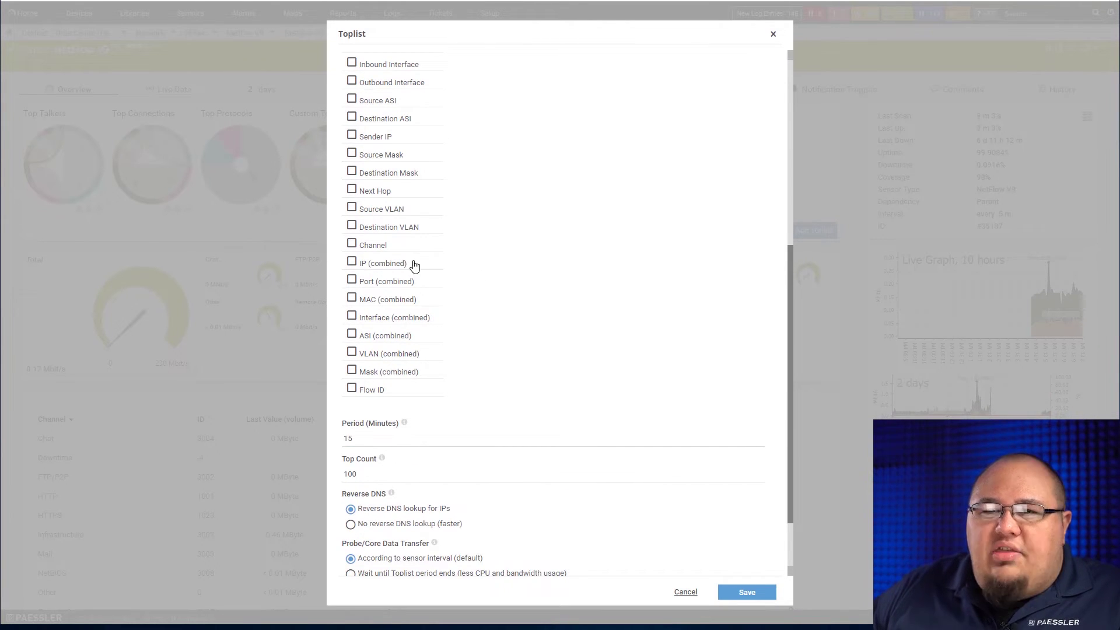
scroll(432, 388, "down", 1)
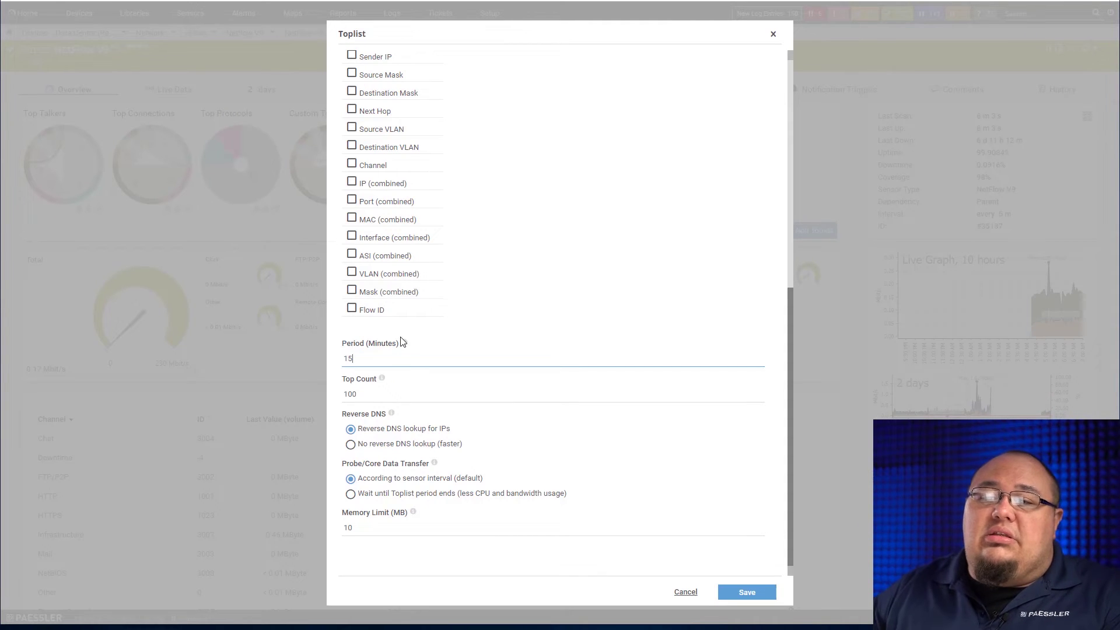
left_click(397, 391)
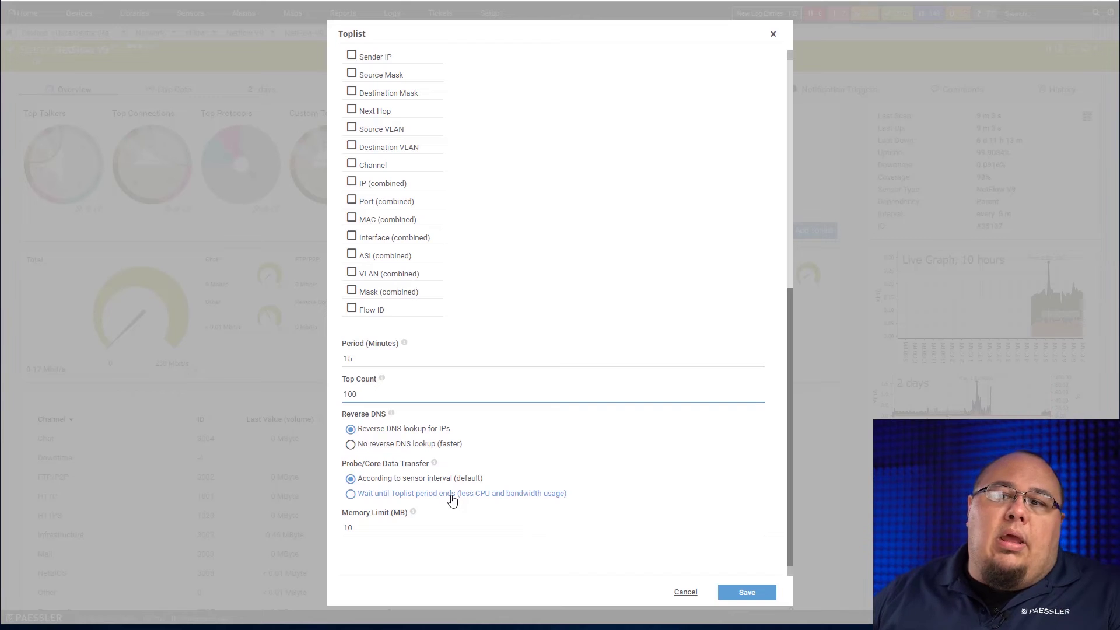
left_click(441, 484)
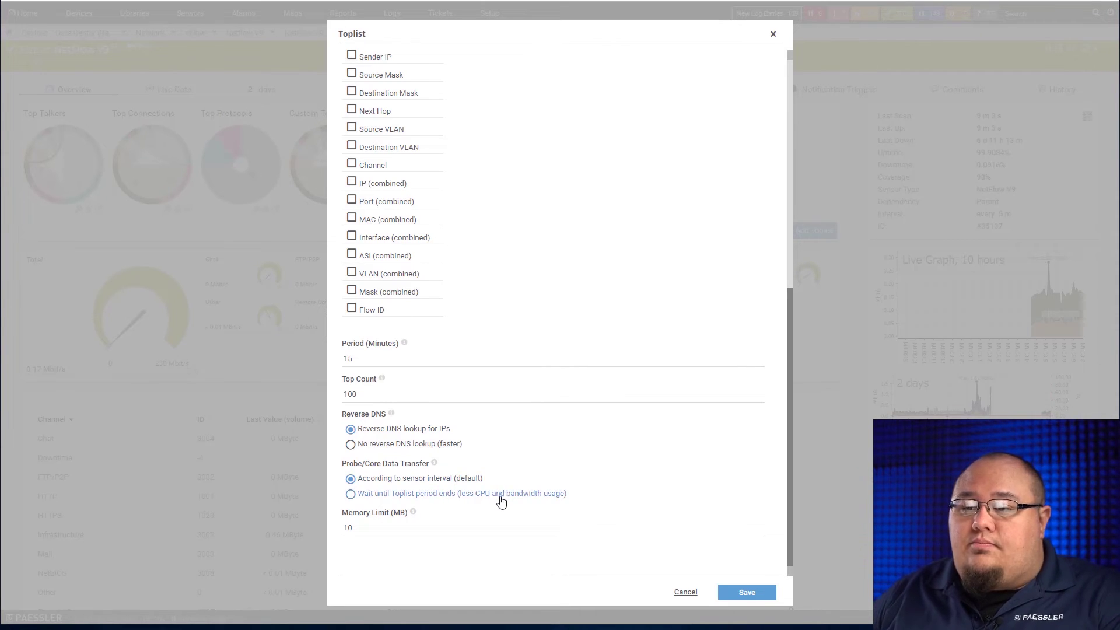
left_click(741, 595)
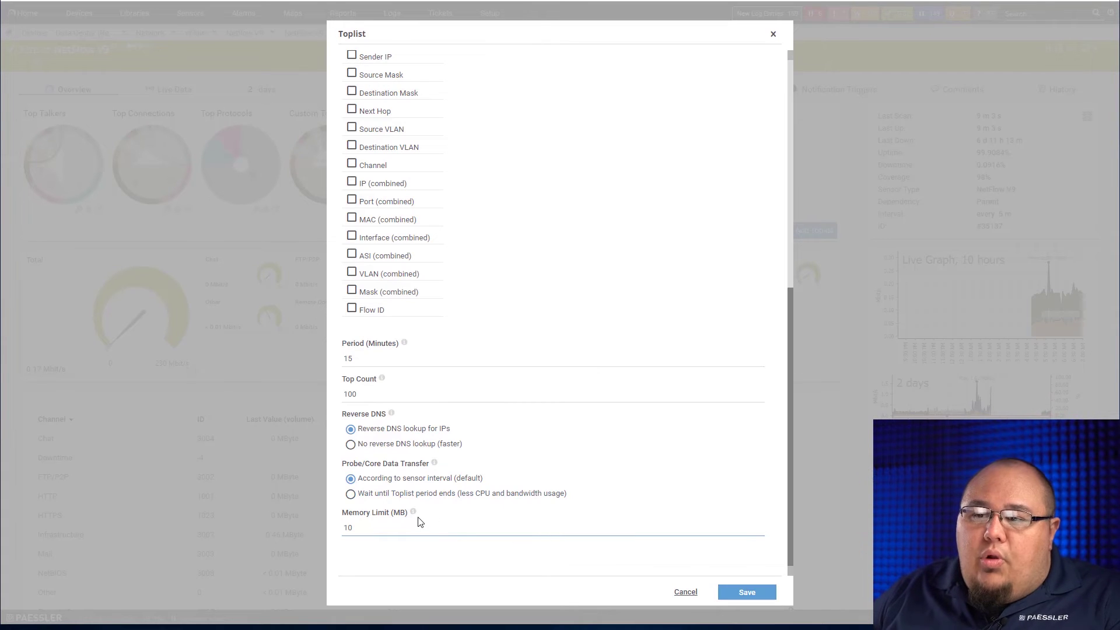
mouse_move(414, 516)
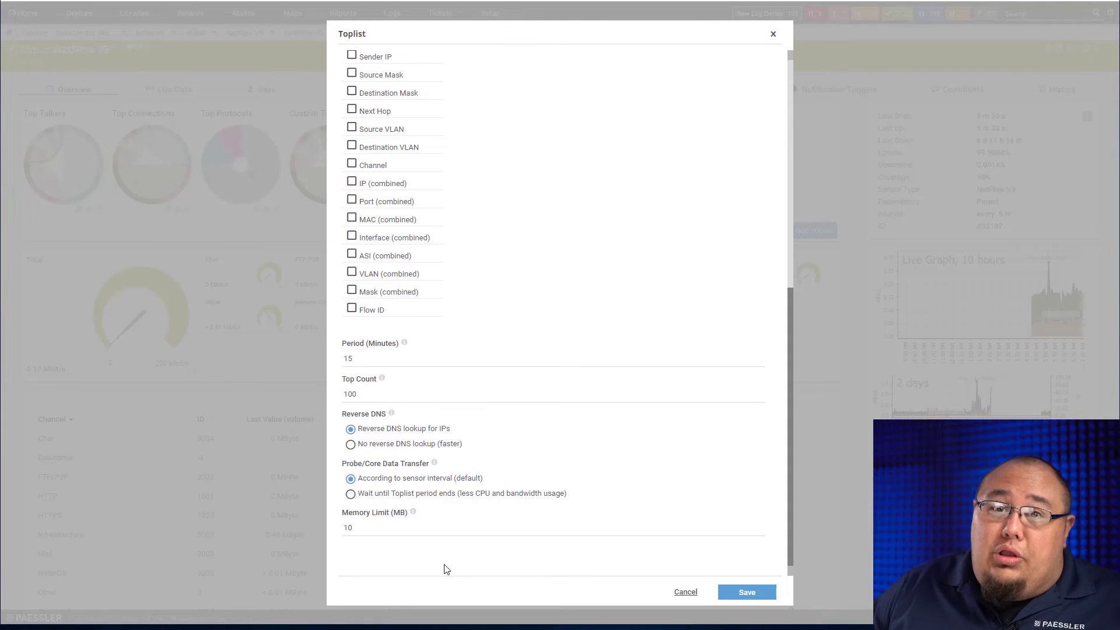
Step: Save the new Source Port toplist and open it from the sensor overview
left_click(739, 599)
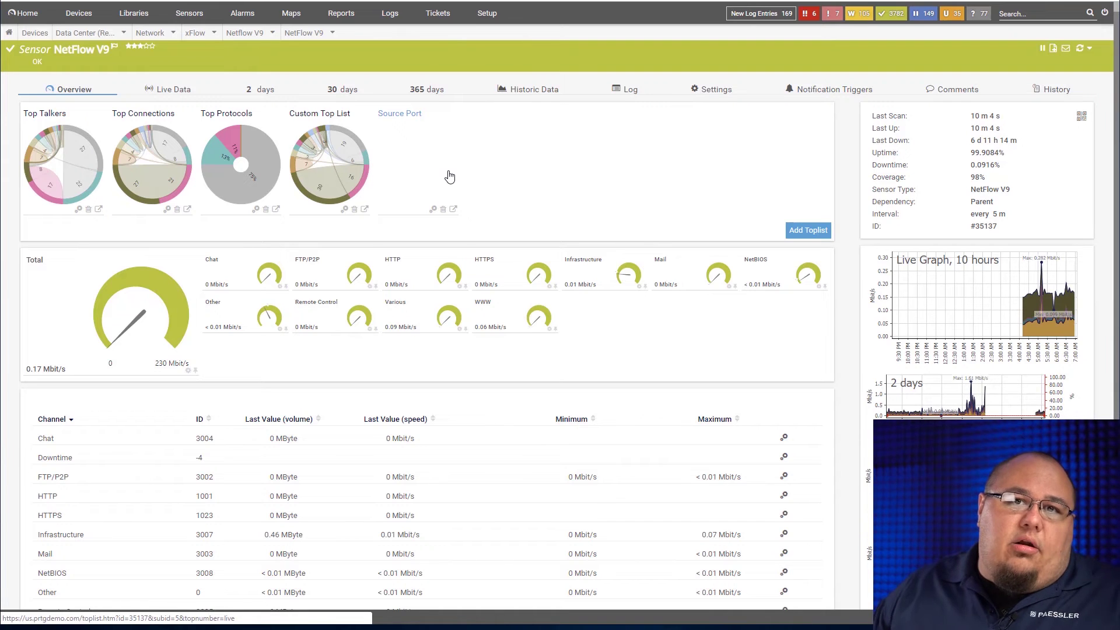
left_click(416, 170)
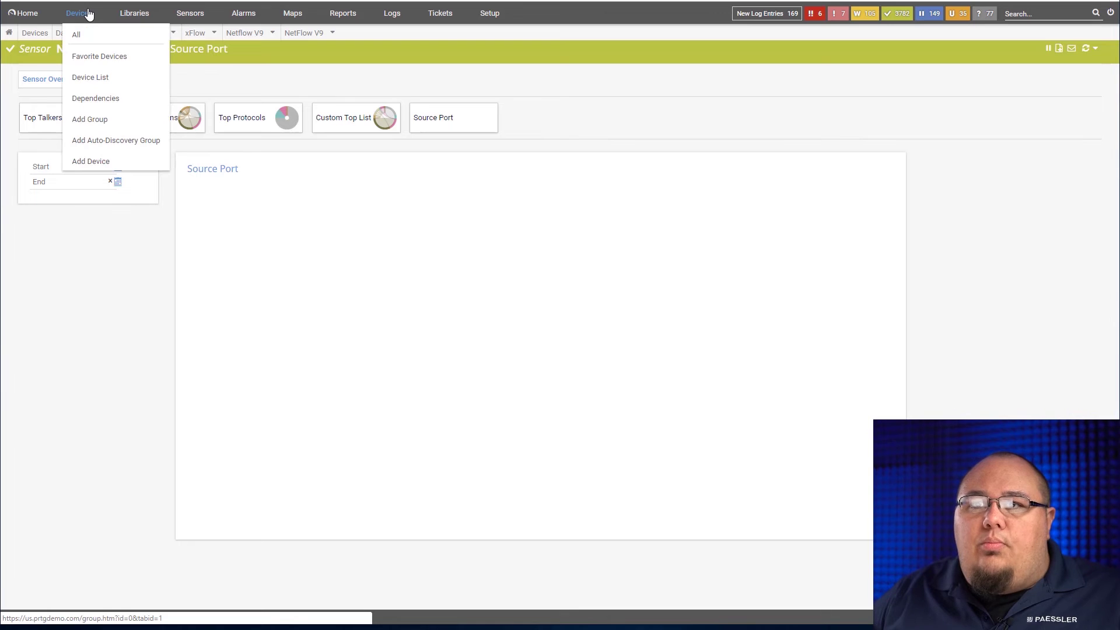
Step: List all sensors of the Packet Sniffer type and open the first Packet Sniffer sensor
mouse_move(190, 18)
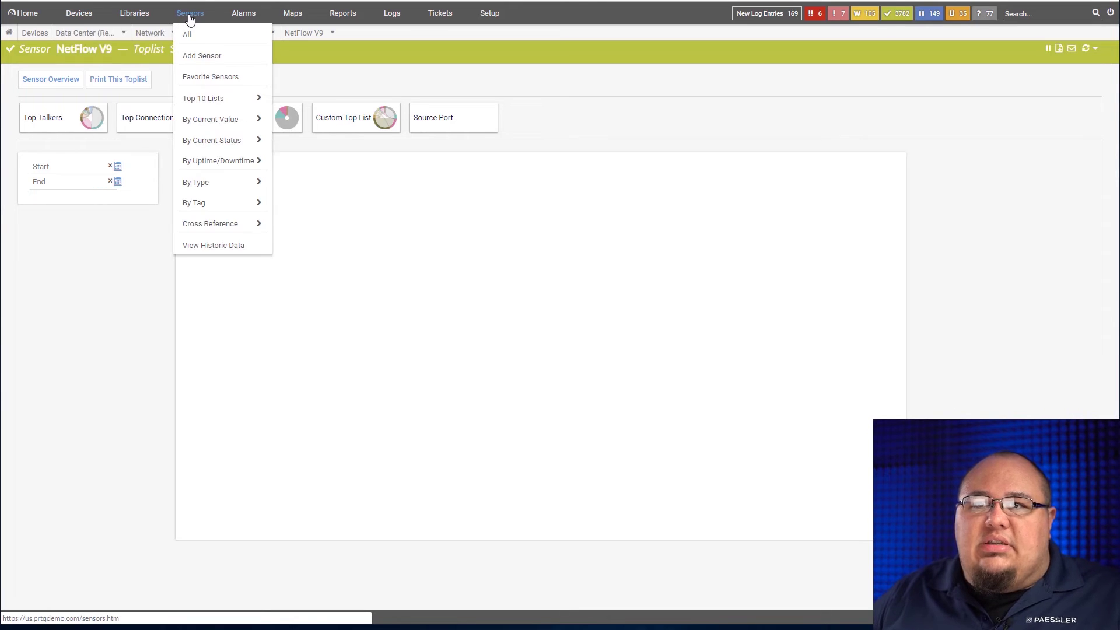
mouse_move(227, 184)
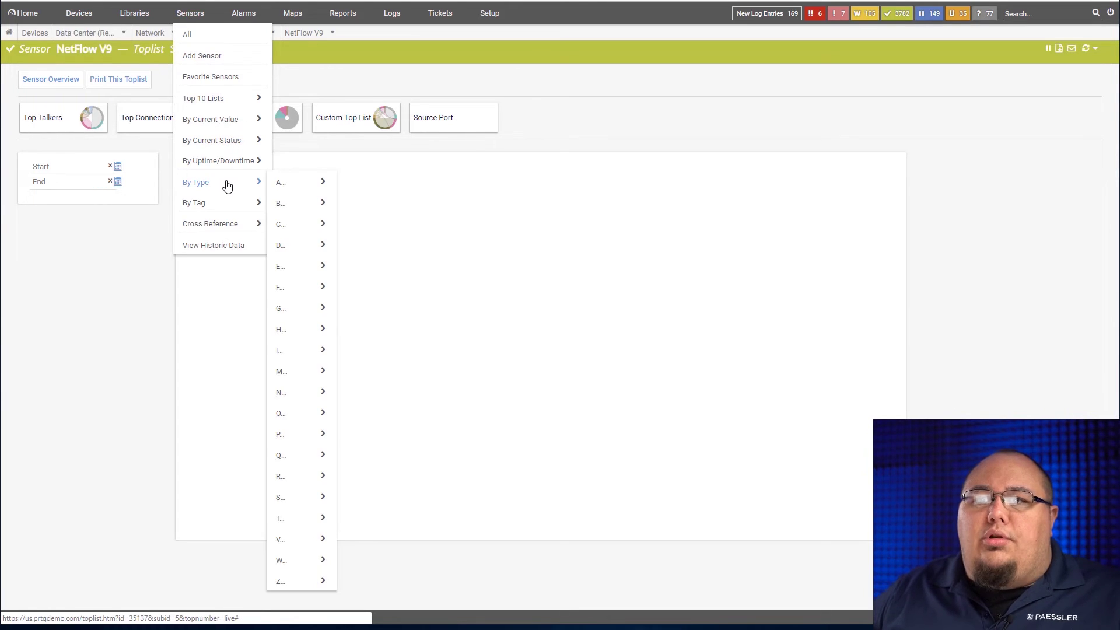
mouse_move(307, 438)
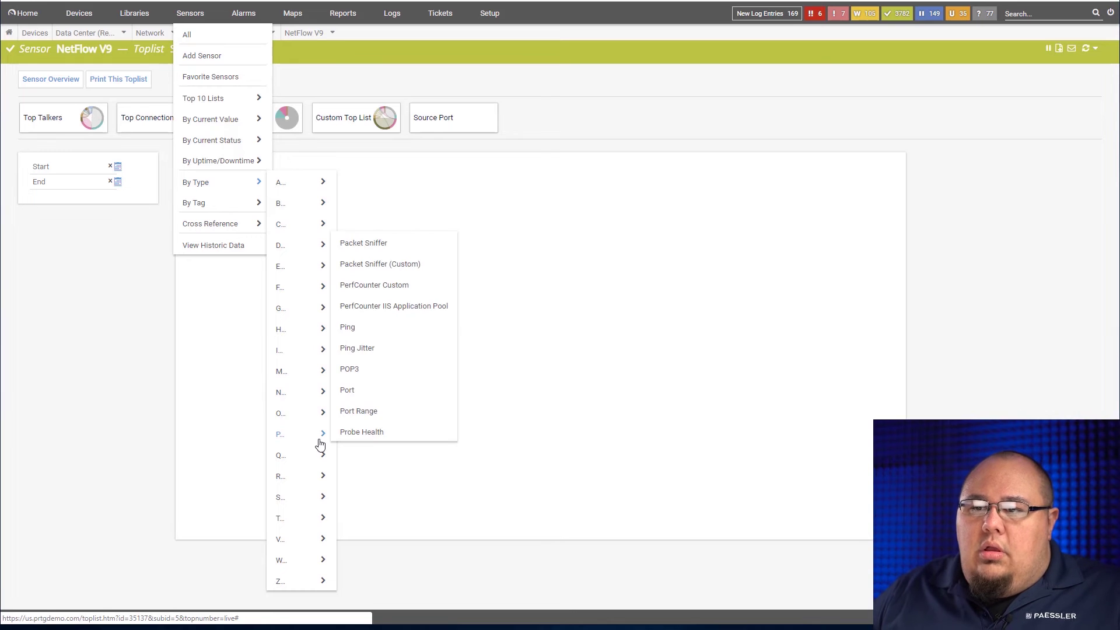
left_click(365, 243)
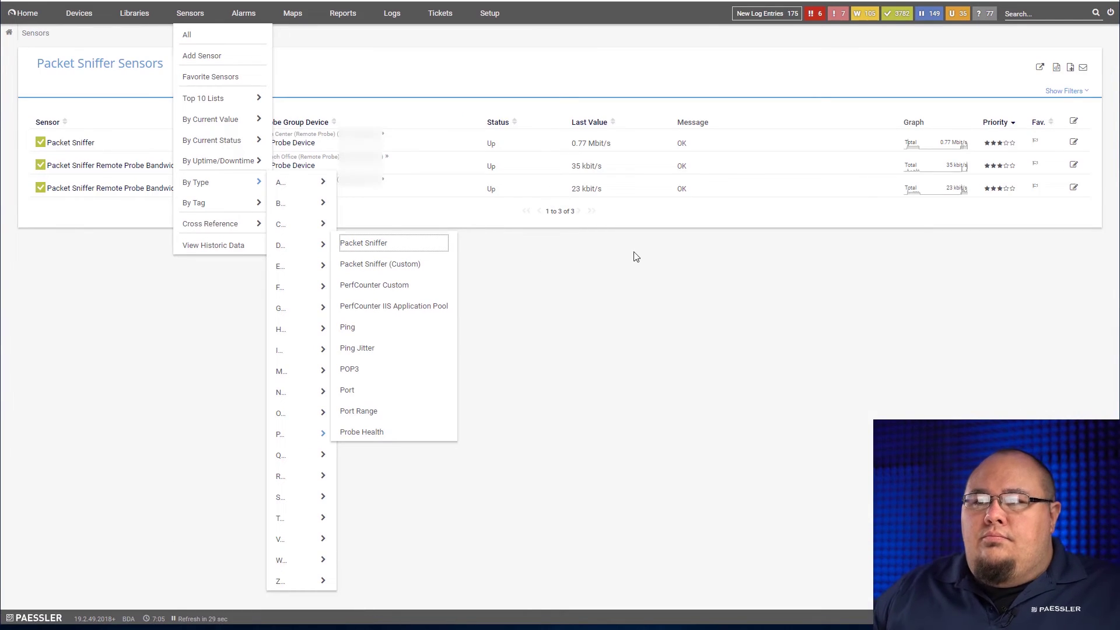
left_click(65, 145)
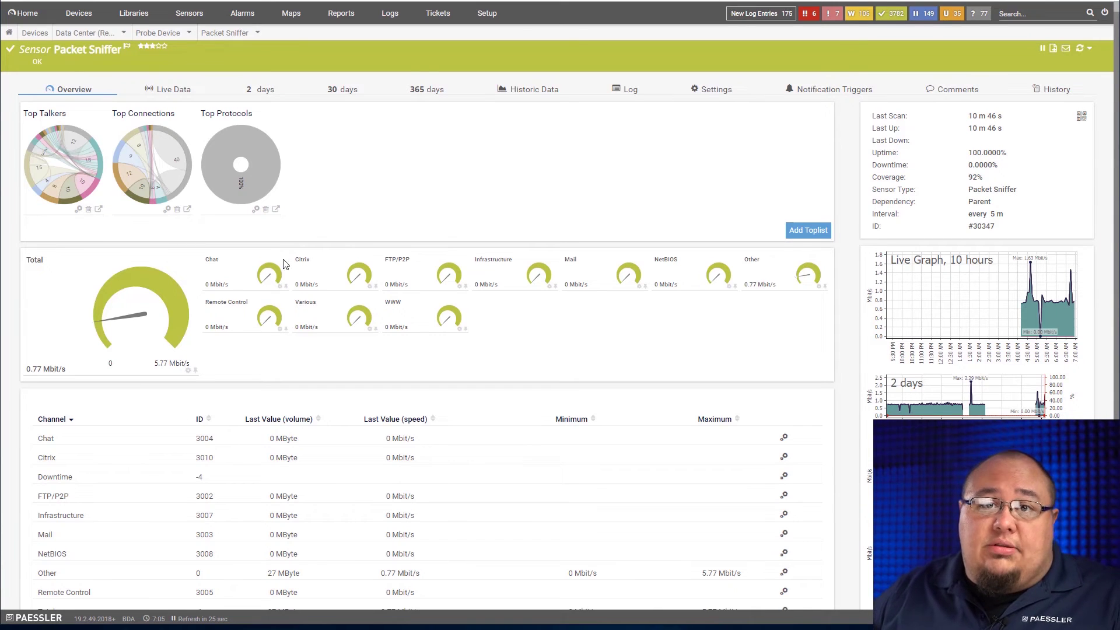
Step: Open the Packet Sniffer sensor's settings and examine its include and exclude filters, network adapters and channel configuration
left_click(709, 93)
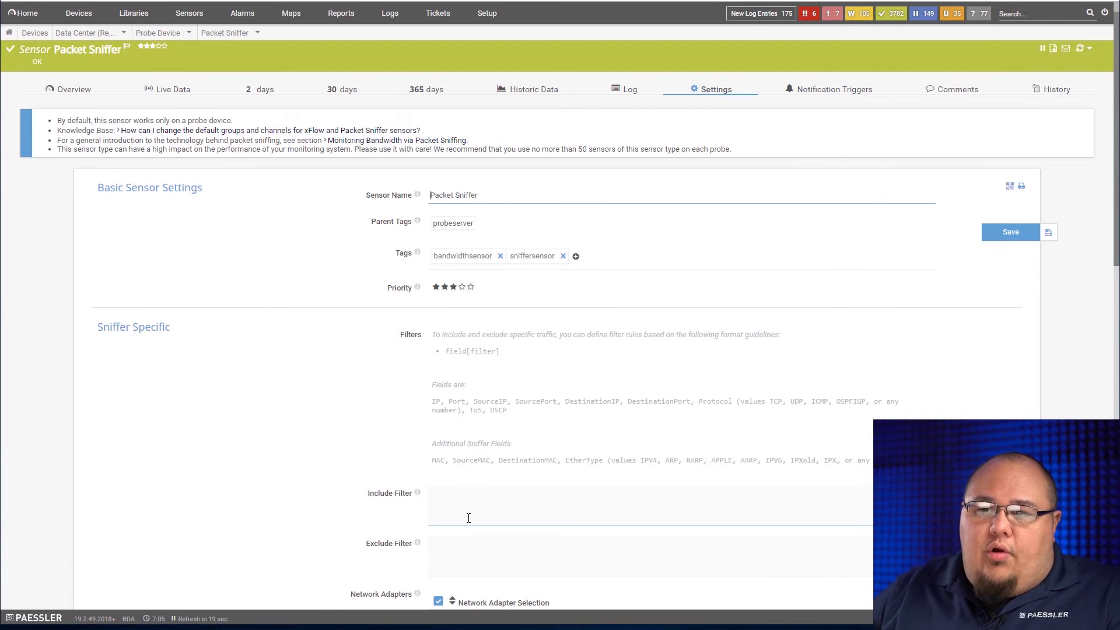
scroll(323, 465, "down", 2)
scroll(323, 465, "down", 3)
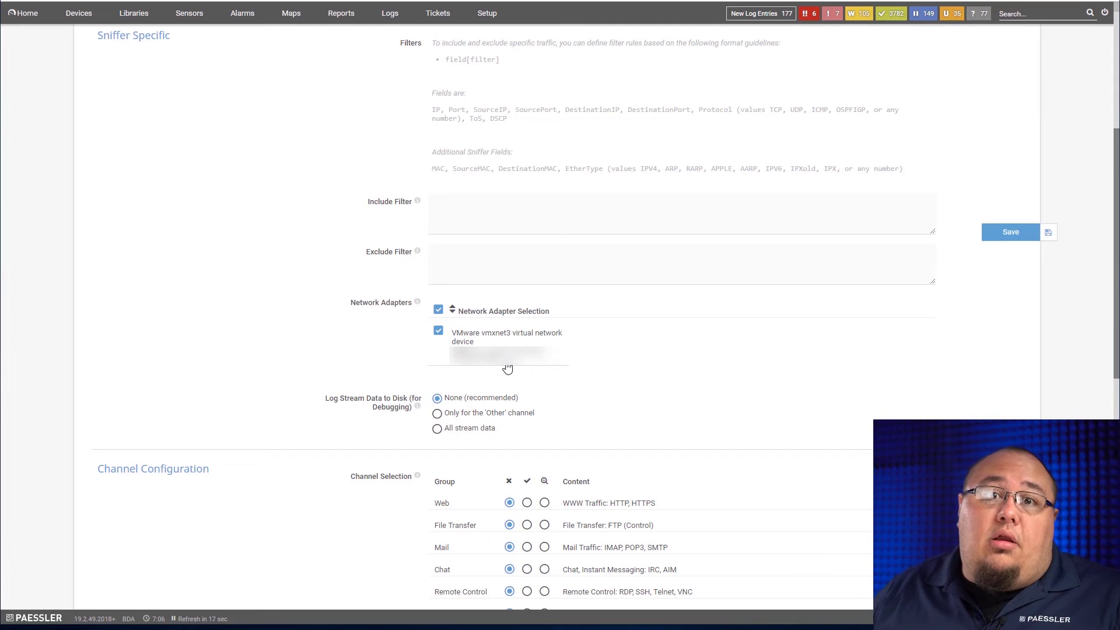
scroll(349, 366, "up", 2)
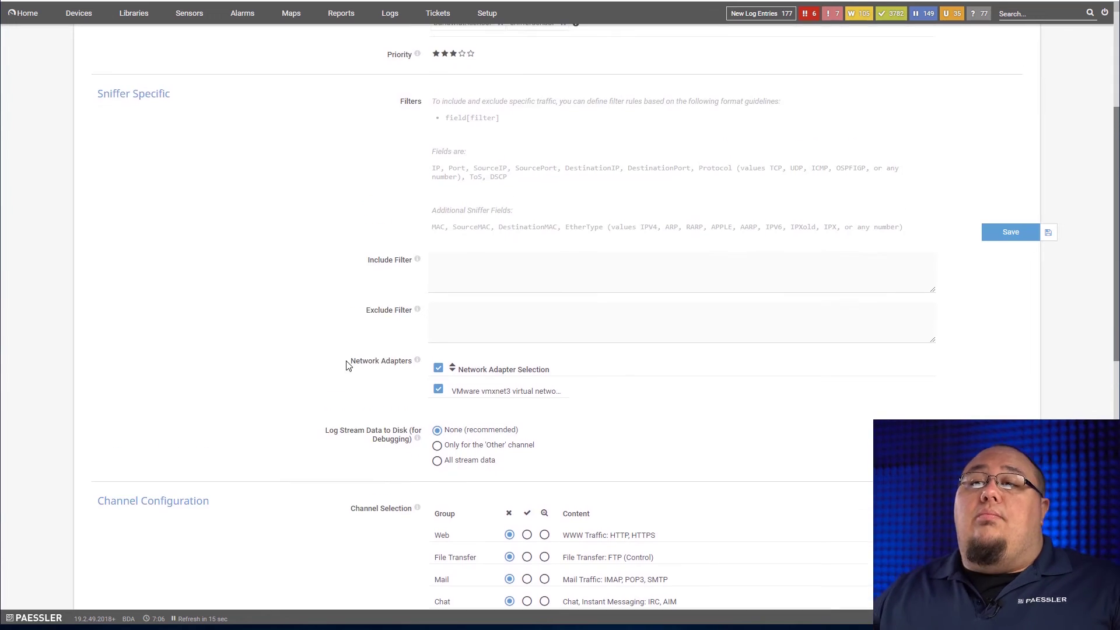
scroll(323, 365, "up", 4)
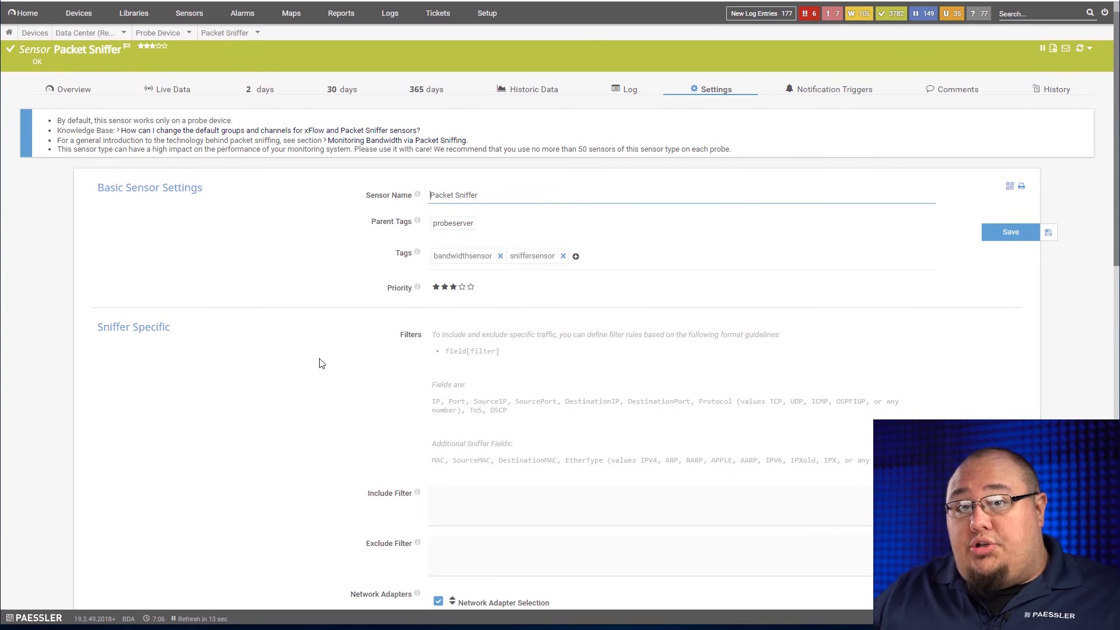
scroll(320, 363, "down", 5)
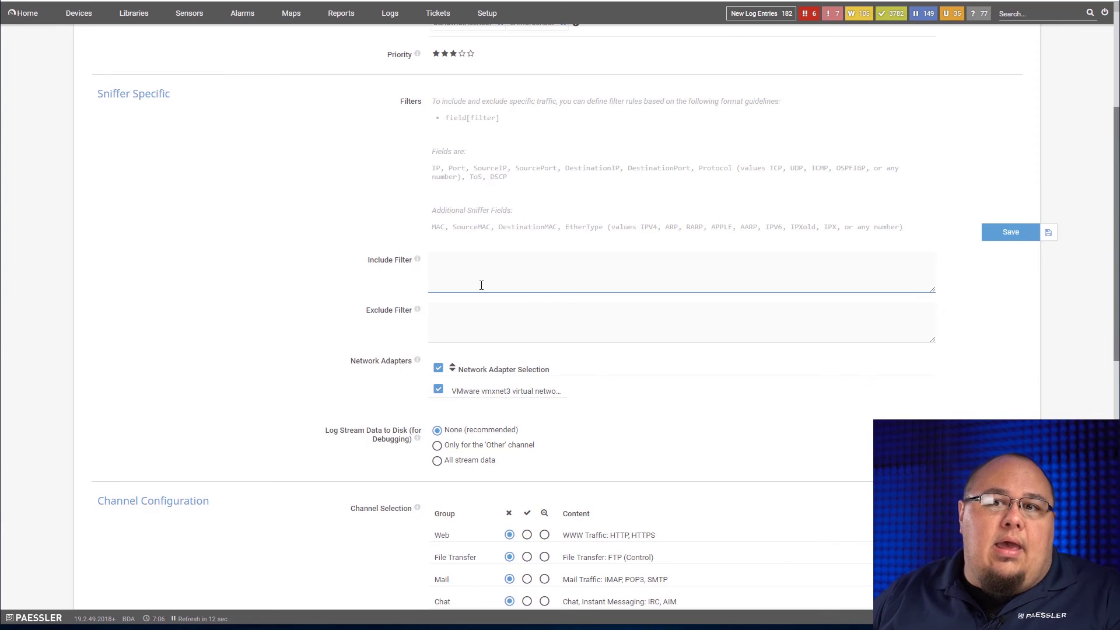
scroll(443, 362, "down", 6)
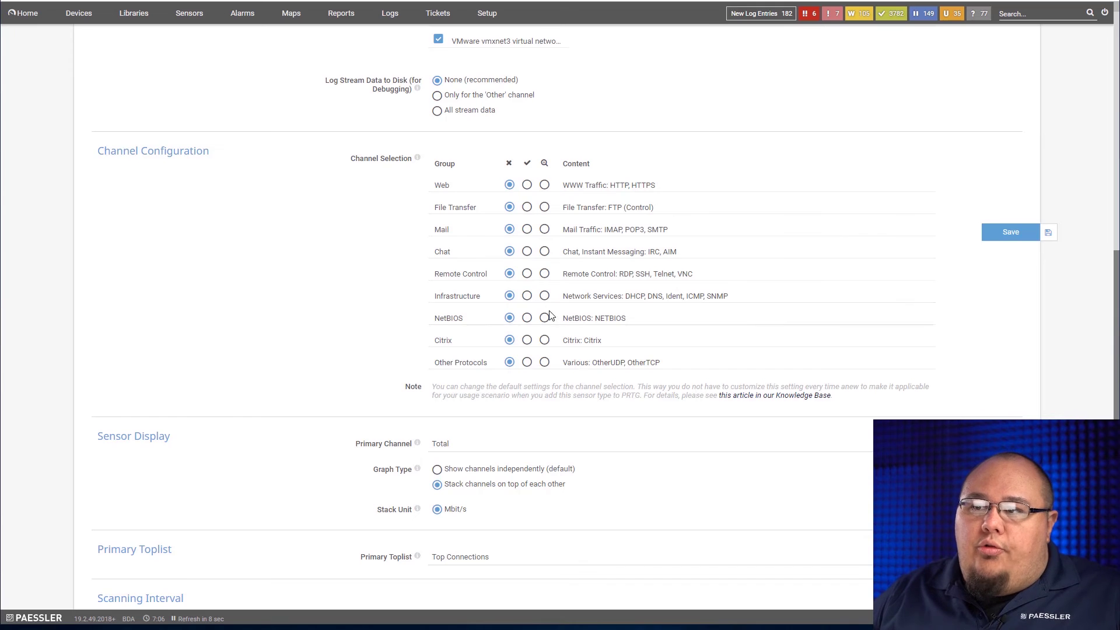
scroll(500, 288, "up", 10)
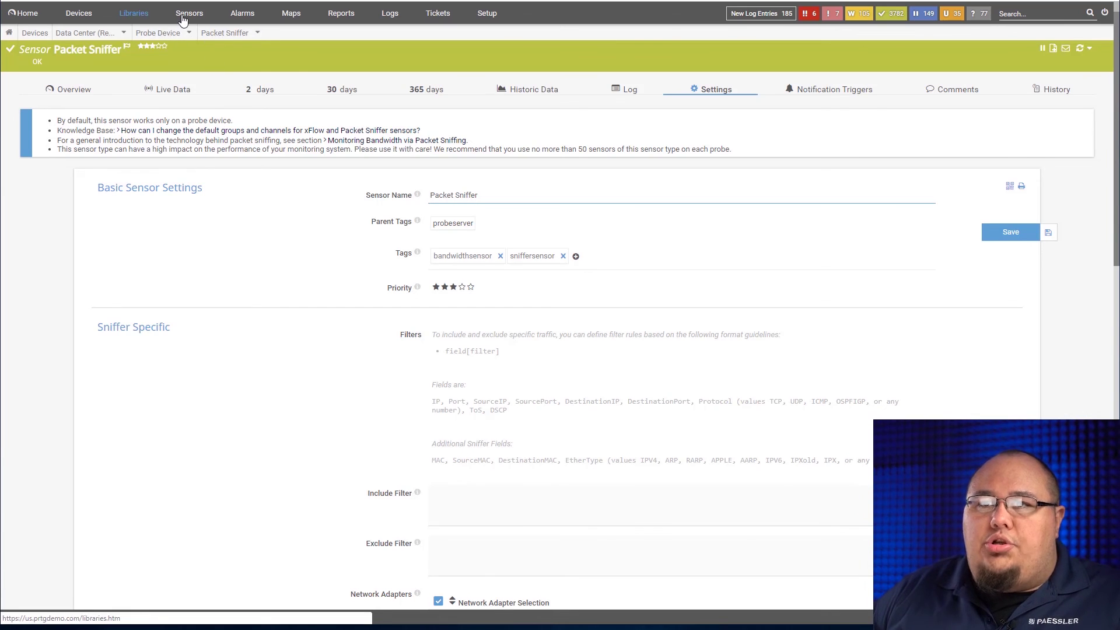
Step: List all sensors of the Packet Sniffer (Custom) type and open the Packet Sniffer sensor on the Branch Office probe device
mouse_move(189, 13)
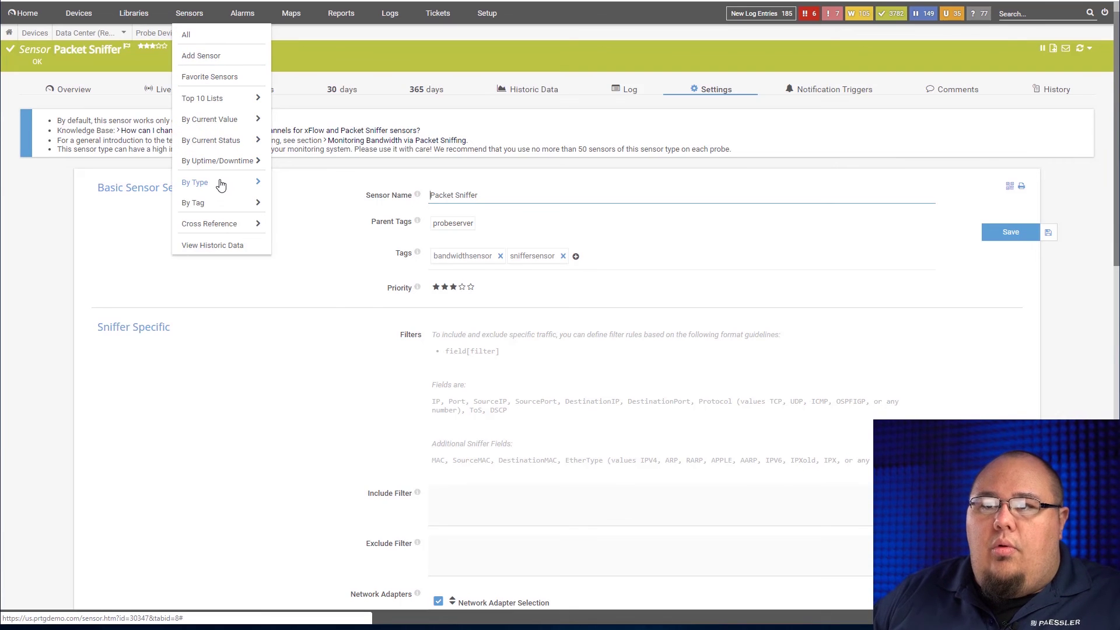
mouse_move(222, 189)
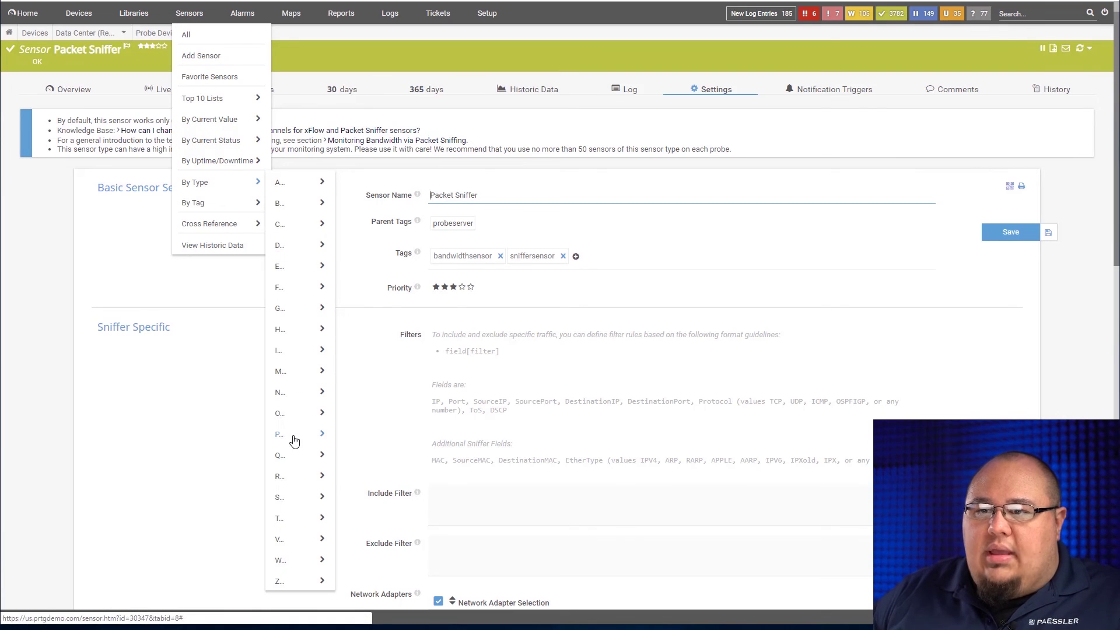
mouse_move(294, 439)
left_click(373, 272)
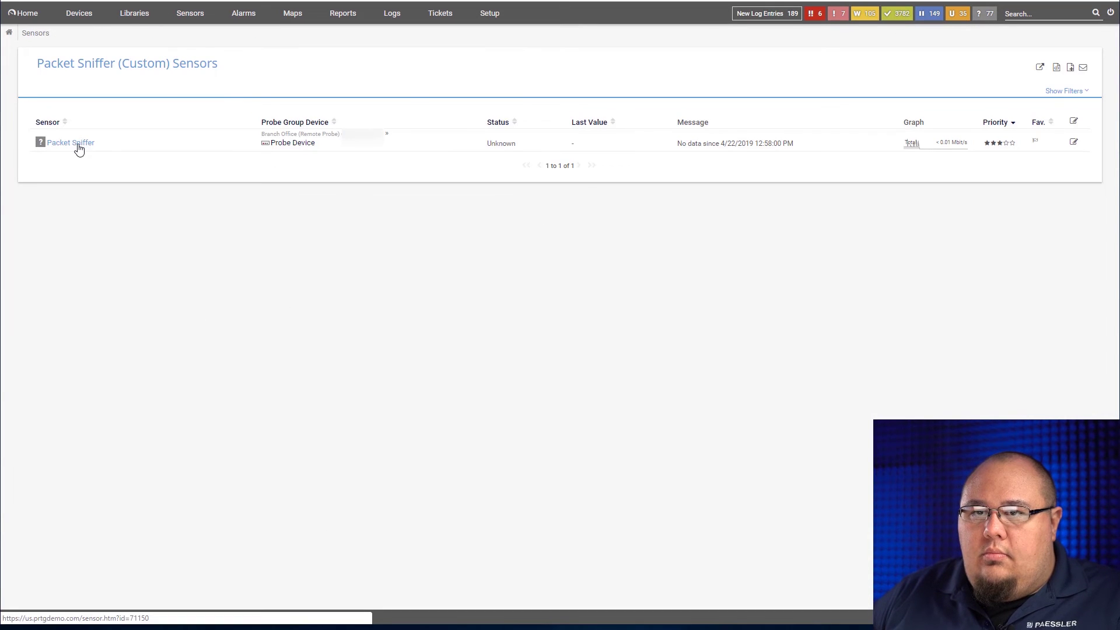
left_click(73, 143)
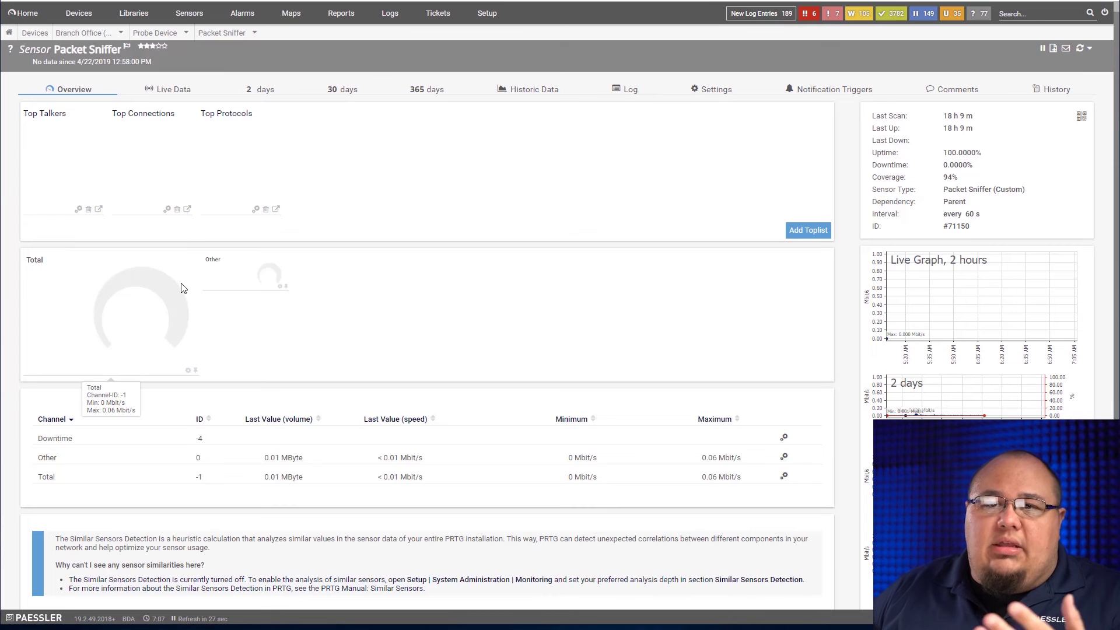
Step: Open the custom Packet Sniffer sensor's settings and examine its include and exclude filters, channel definition and network adapter selection
left_click(718, 92)
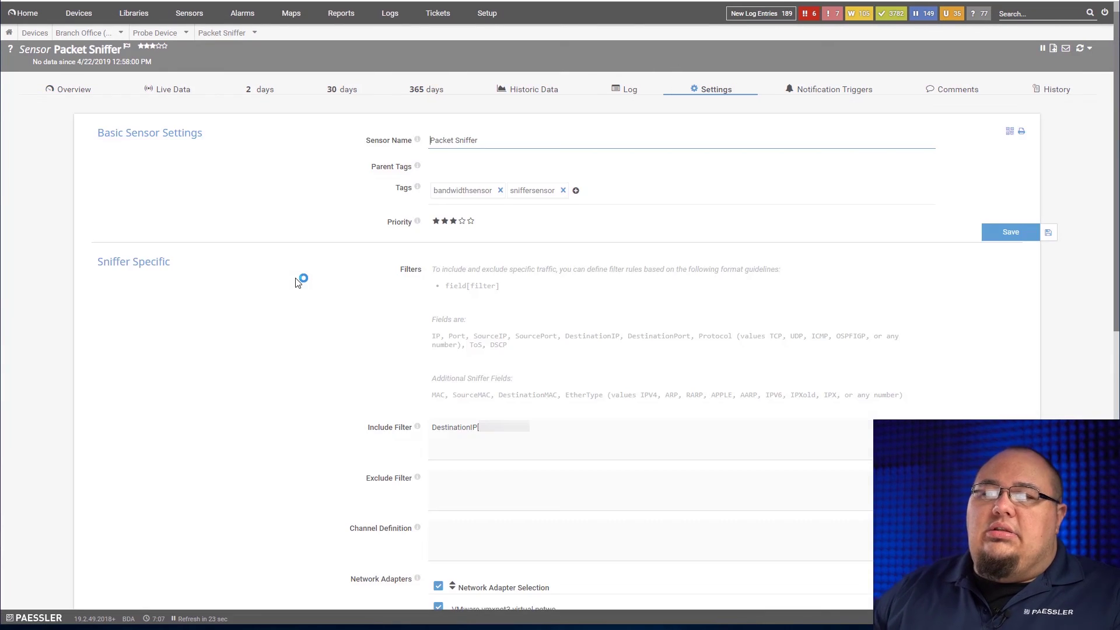
scroll(337, 375, "down", 4)
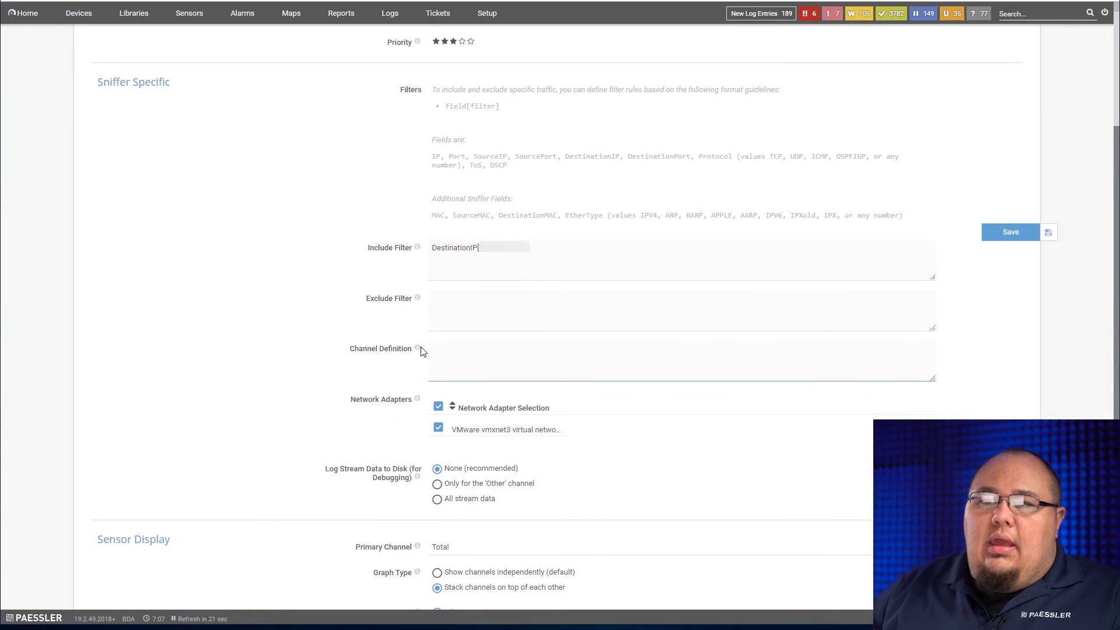
scroll(502, 420, "down", 3)
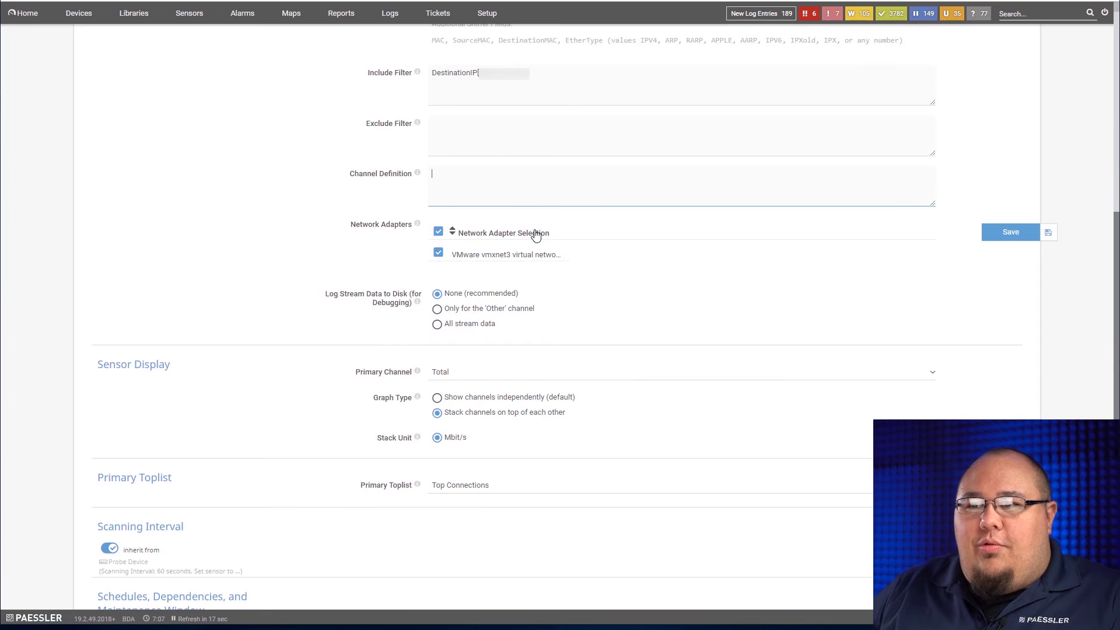
left_click(478, 197)
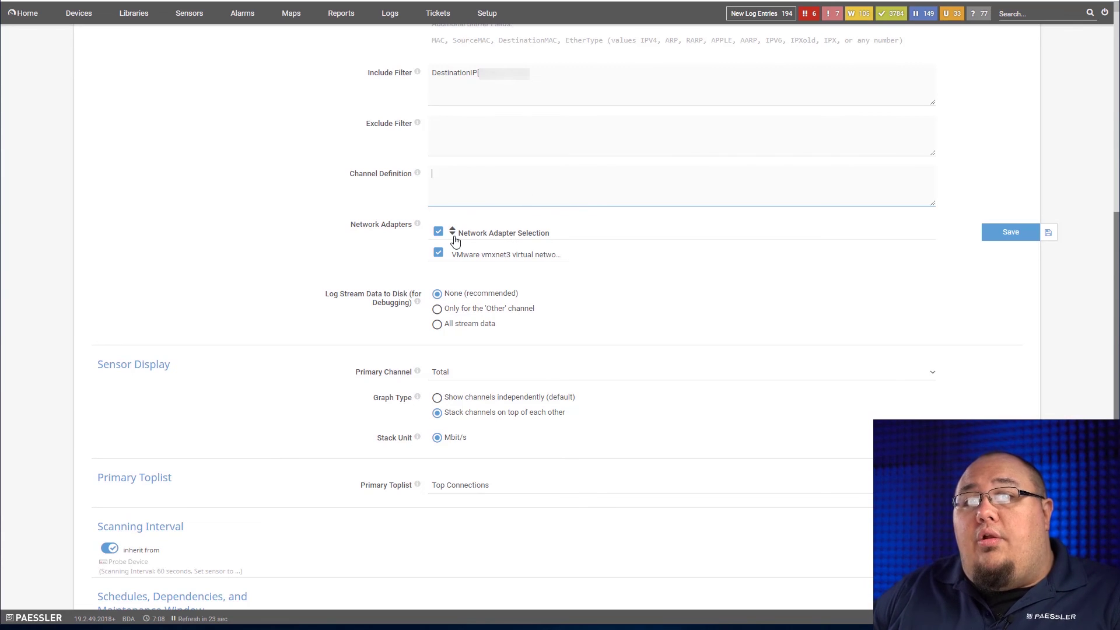
left_click(417, 179)
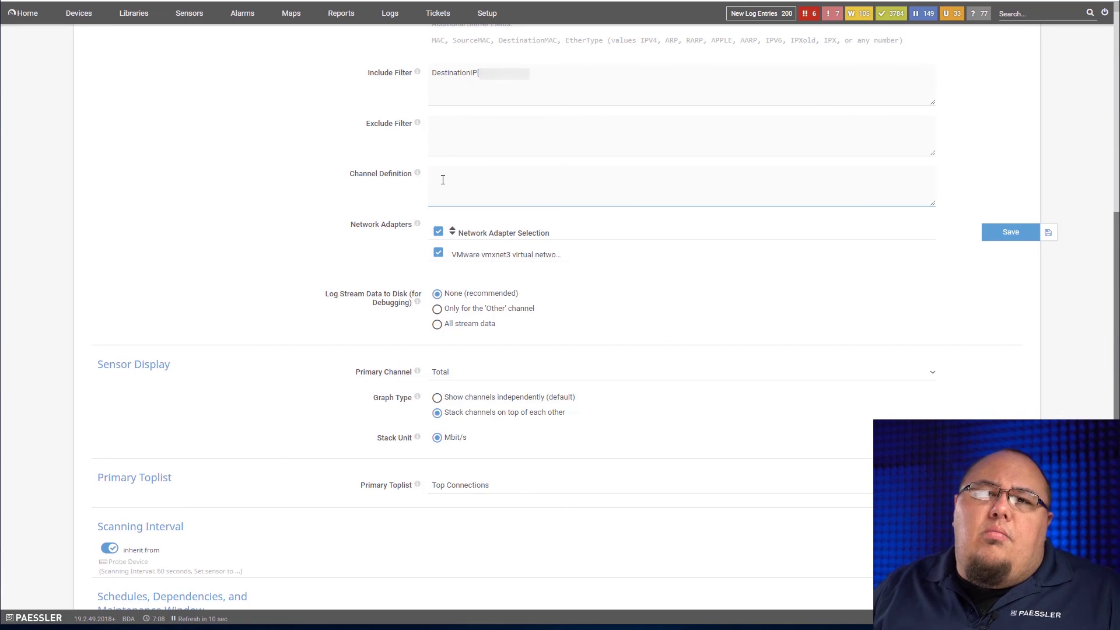
left_click(443, 180)
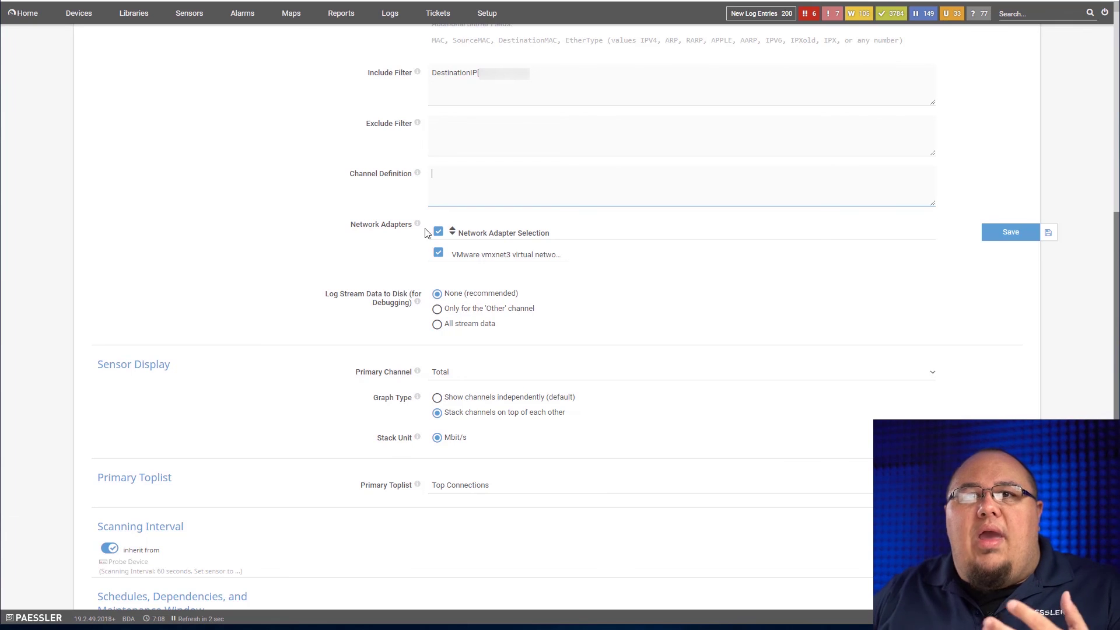
left_click(268, 216)
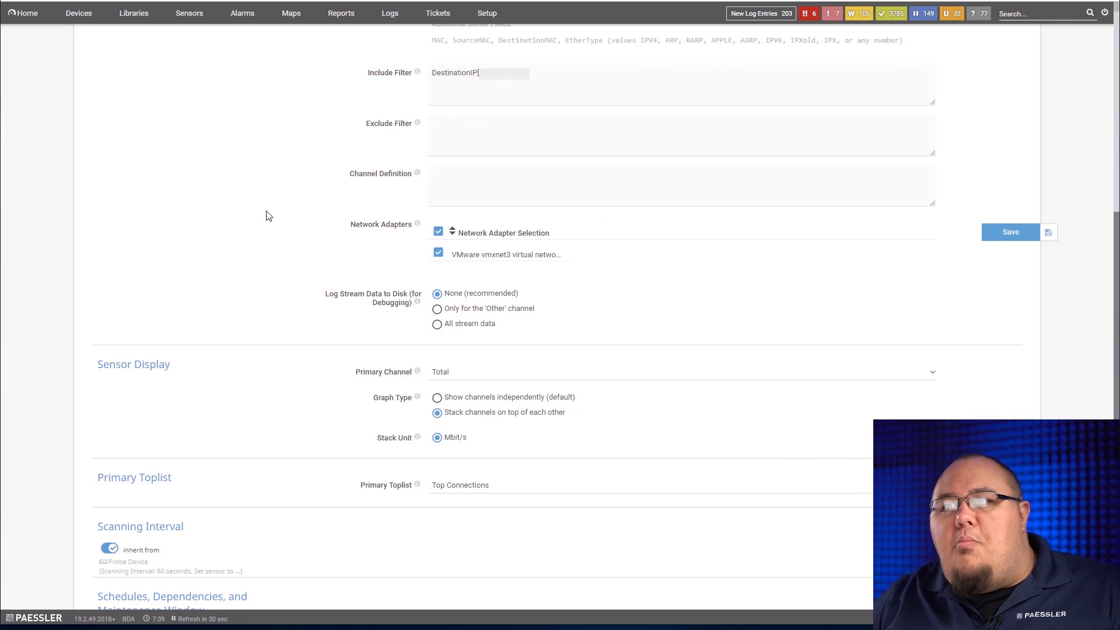
Step: List all sensors of the NetFlow V9 type
scroll(268, 216, "up", 7)
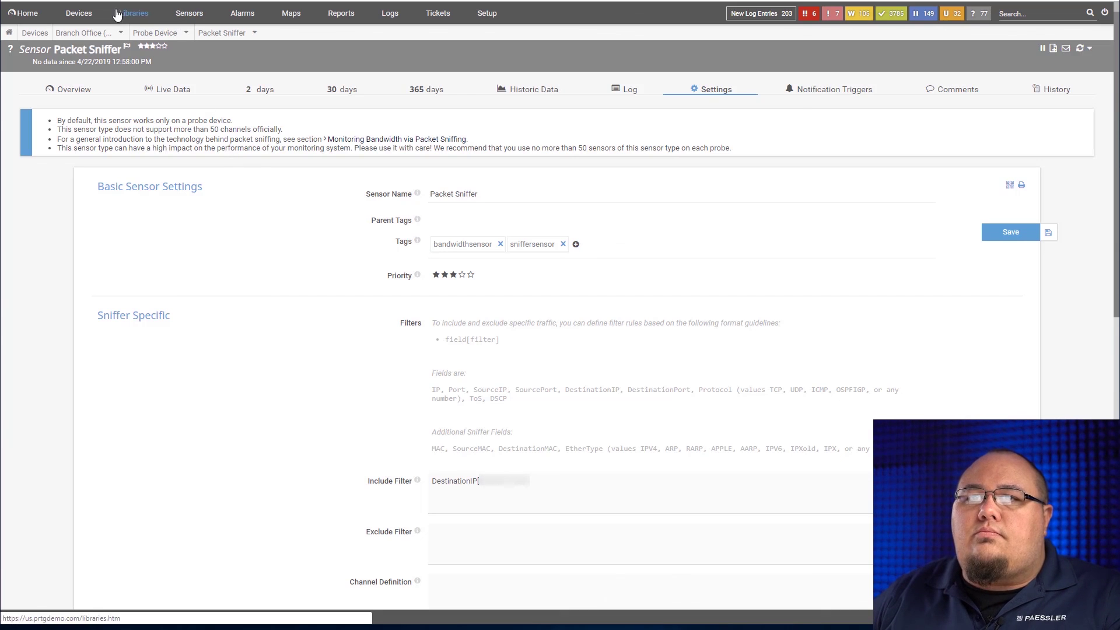
mouse_move(79, 14)
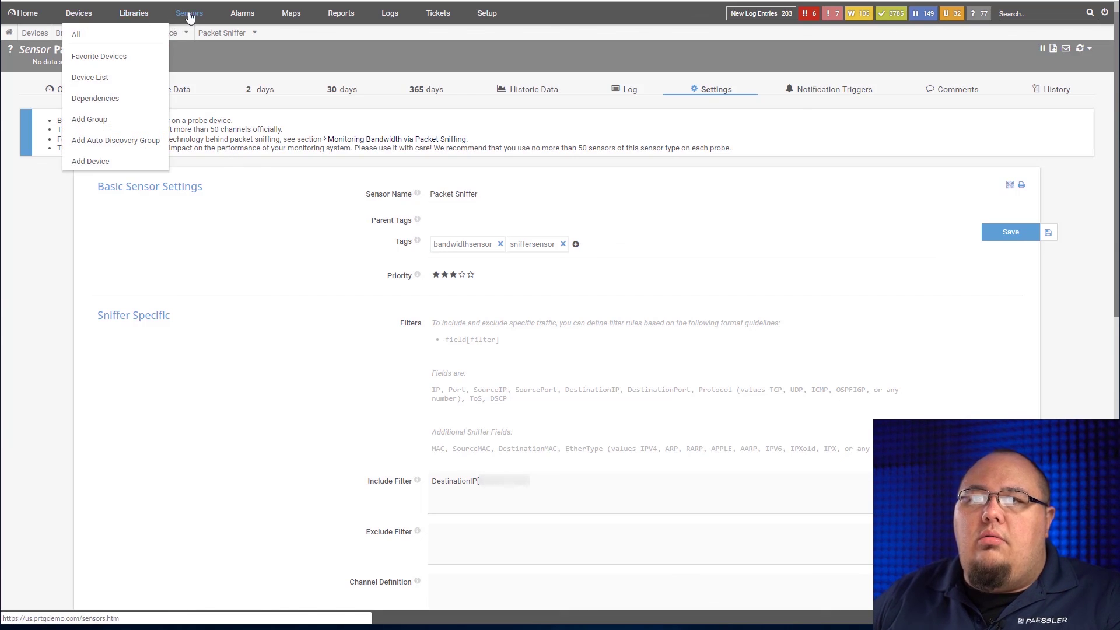
mouse_move(189, 16)
mouse_move(208, 183)
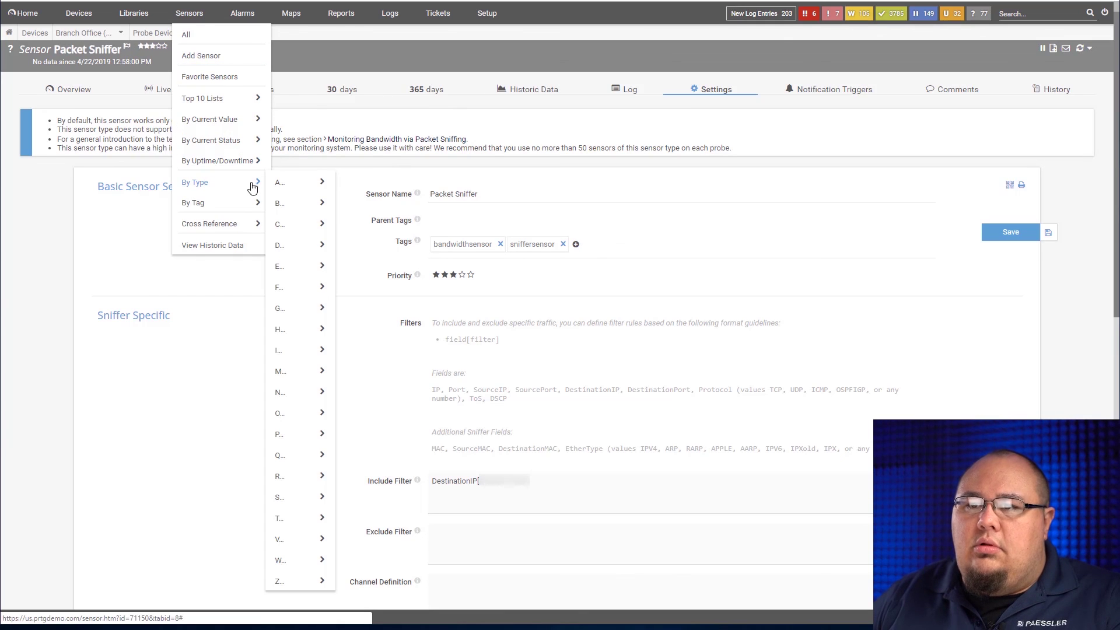
mouse_move(307, 399)
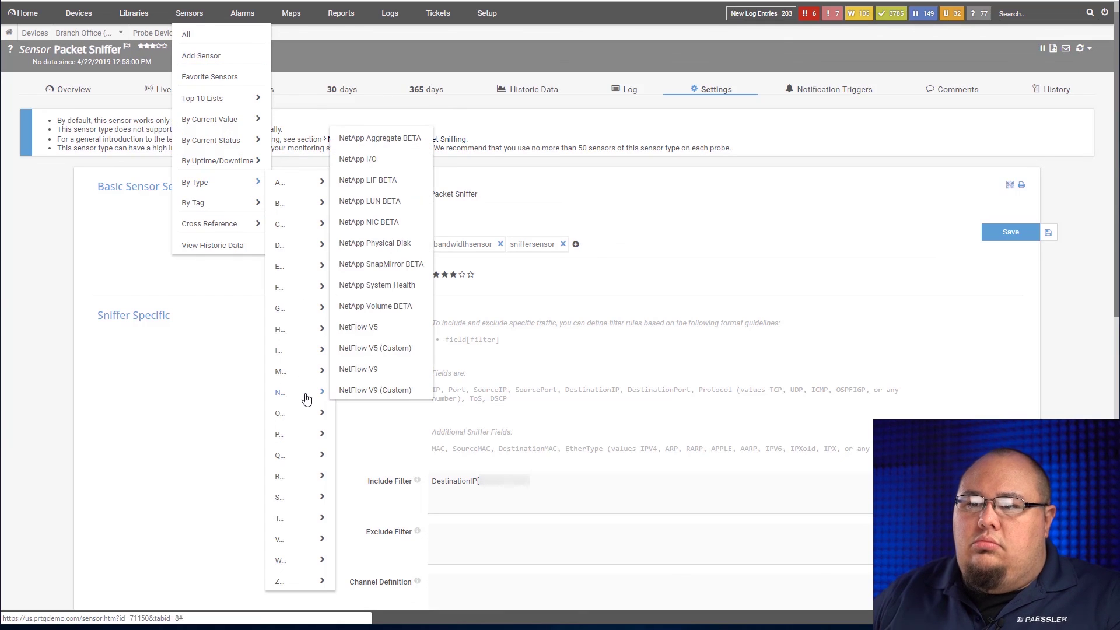
left_click(353, 371)
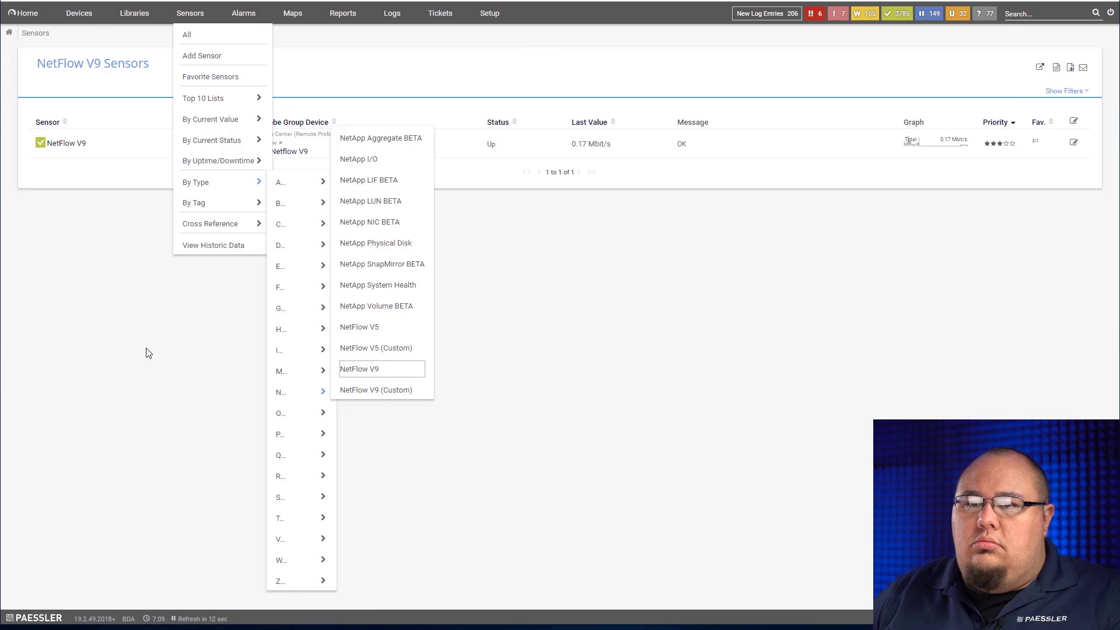
Step: Check the NetFlow V9 sensor's Source Port toplist and return to the sensor overview
left_click(66, 145)
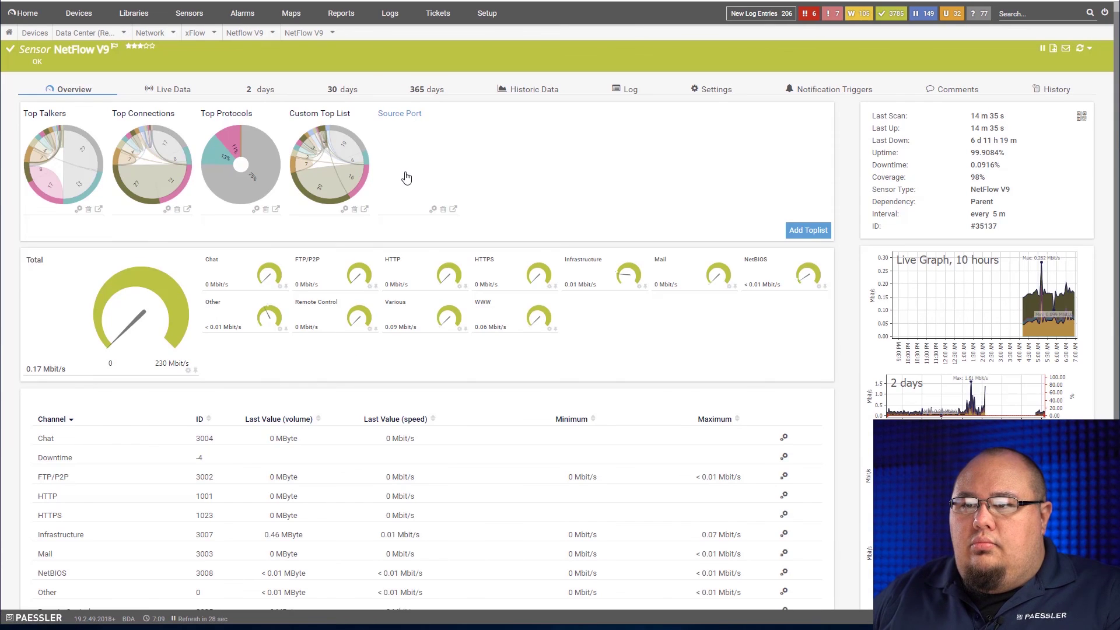
left_click(405, 175)
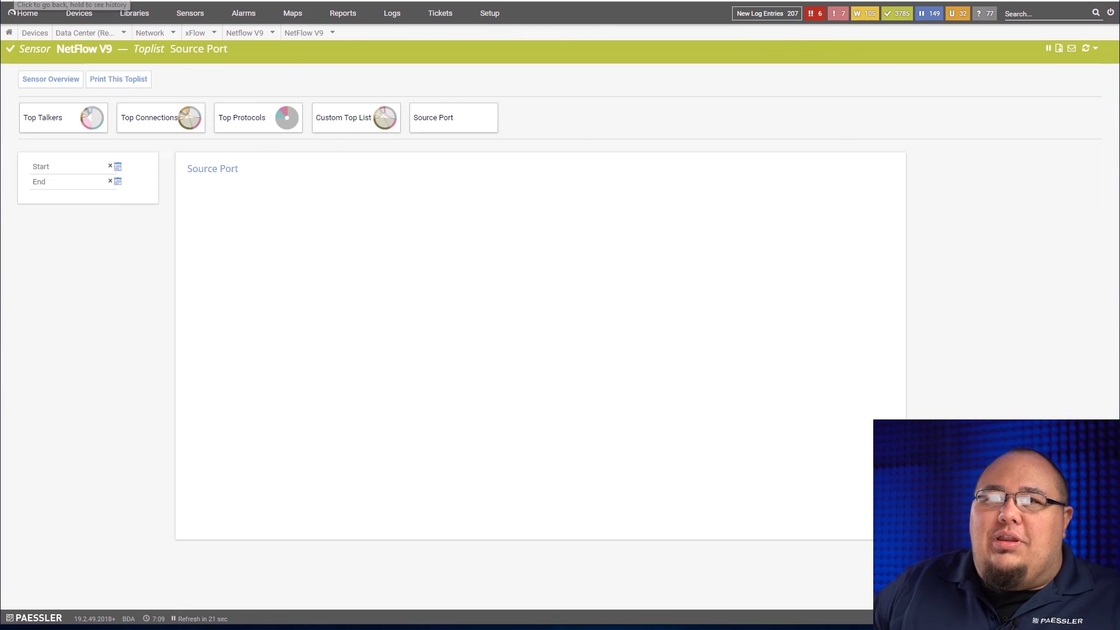
left_click(9, 2)
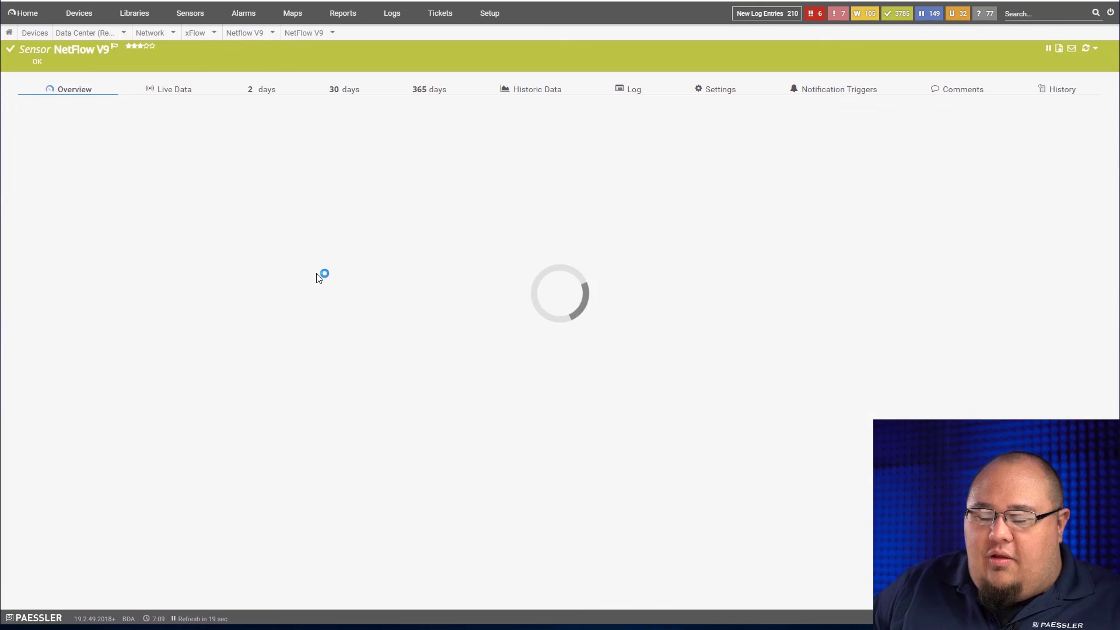